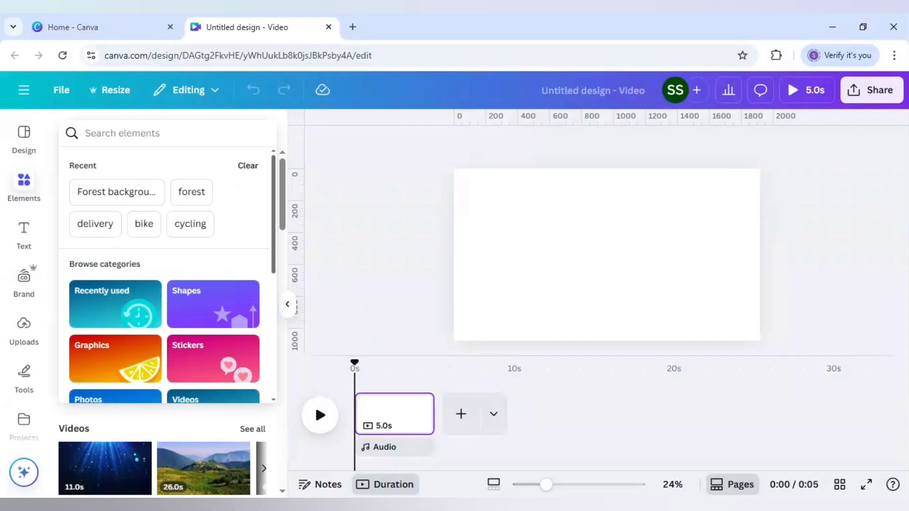
# Search Elements for 'forest background' and narrow the results to Graphics.
pyautogui.write('forest ba')
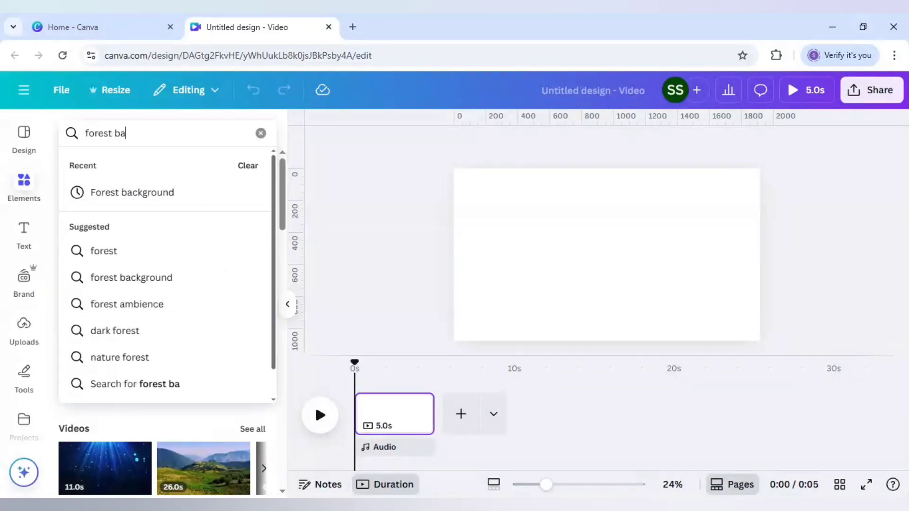
pyautogui.write('ckground')
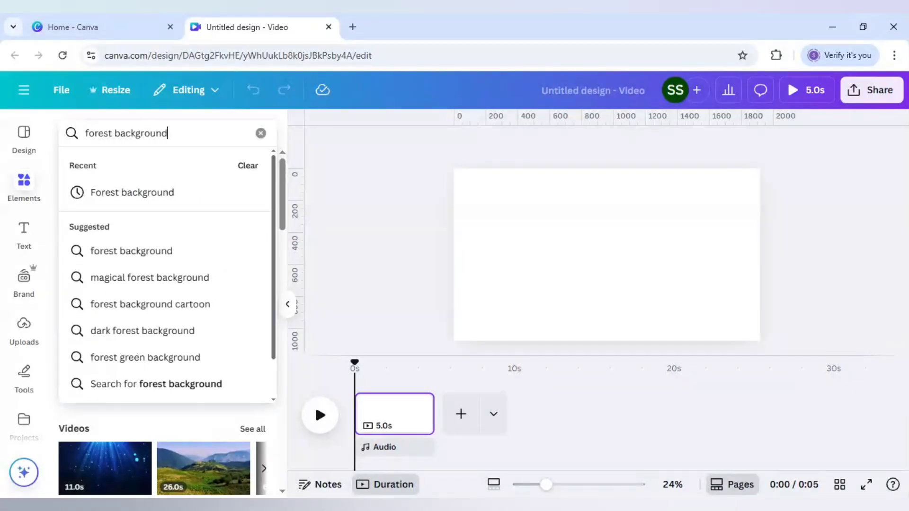
pyautogui.press('Return')
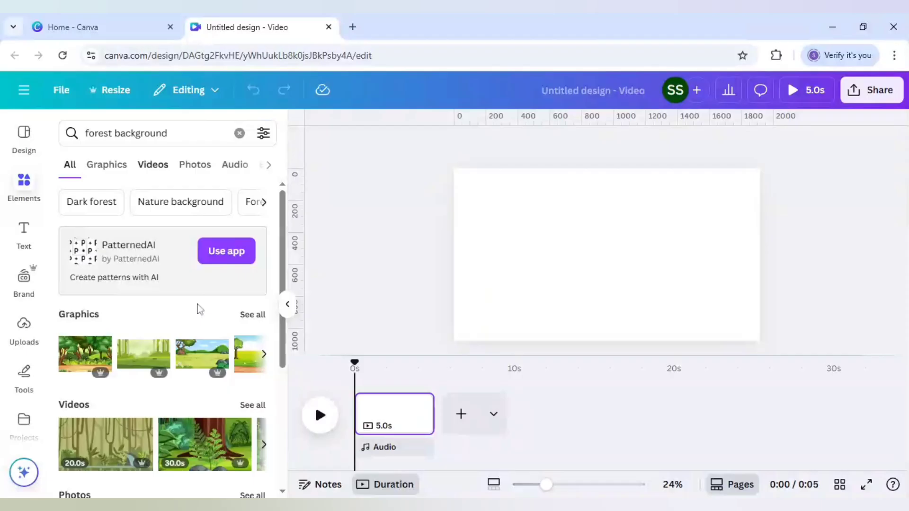
pyautogui.click(253, 316)
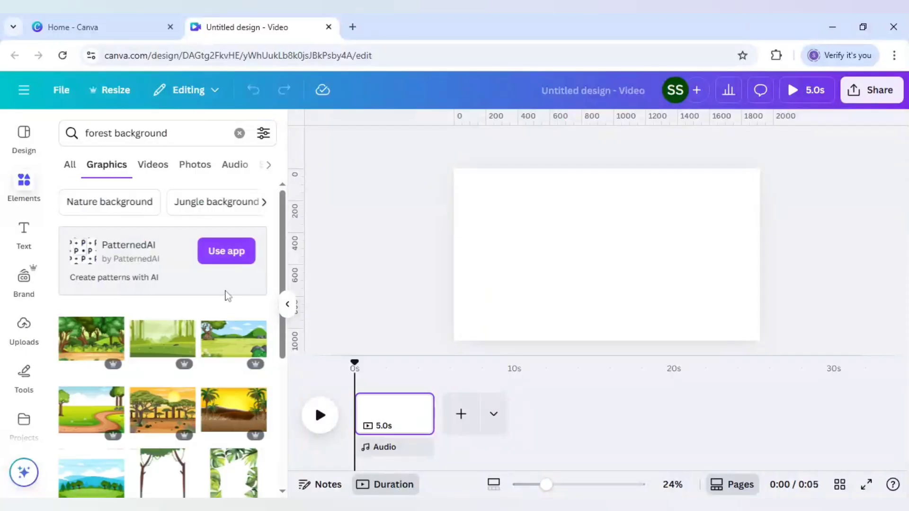
# Add the sunny meadow tree scene and enlarge it past every page edge as the background.
pyautogui.click(227, 340)
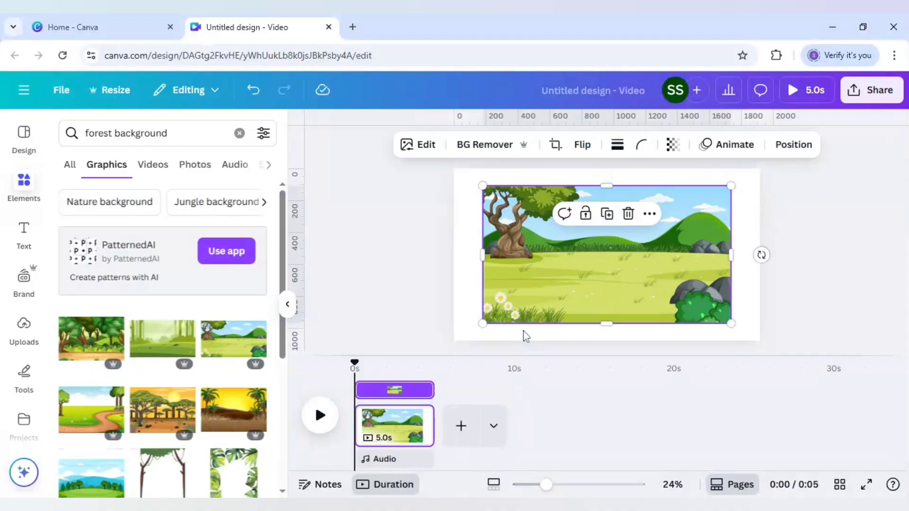
pyautogui.moveTo(483, 324); pyautogui.dragTo(421, 351)
pyautogui.moveTo(731, 186); pyautogui.dragTo(853, 144)
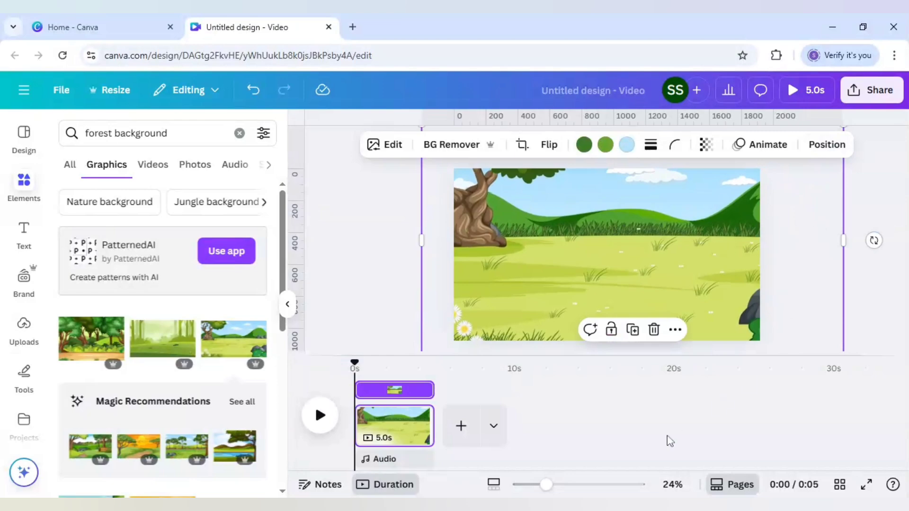
pyautogui.moveTo(544, 488); pyautogui.dragTo(531, 488)
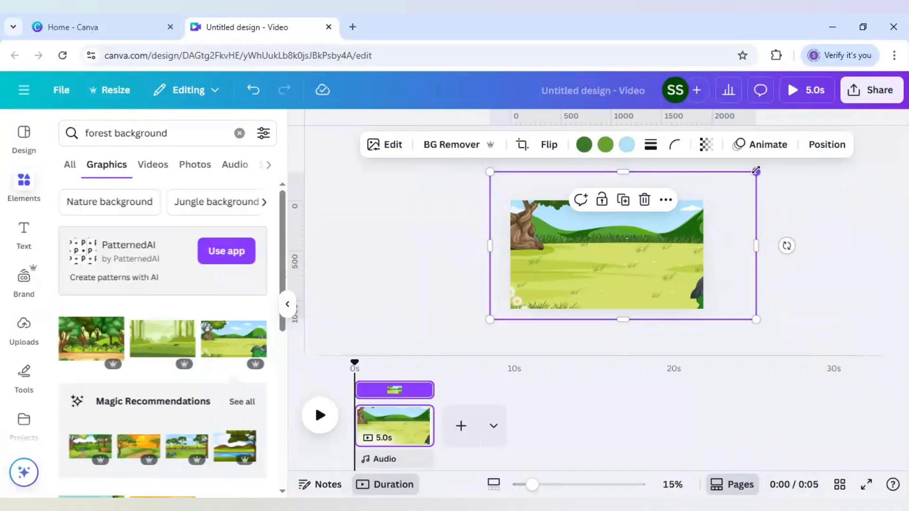
pyautogui.moveTo(756, 171)
pyautogui.mouseDown()
pyautogui.moveTo(783, 158)
pyautogui.moveTo(756, 172)
pyautogui.mouseUp()
pyautogui.moveTo(673, 237); pyautogui.dragTo(671, 236)
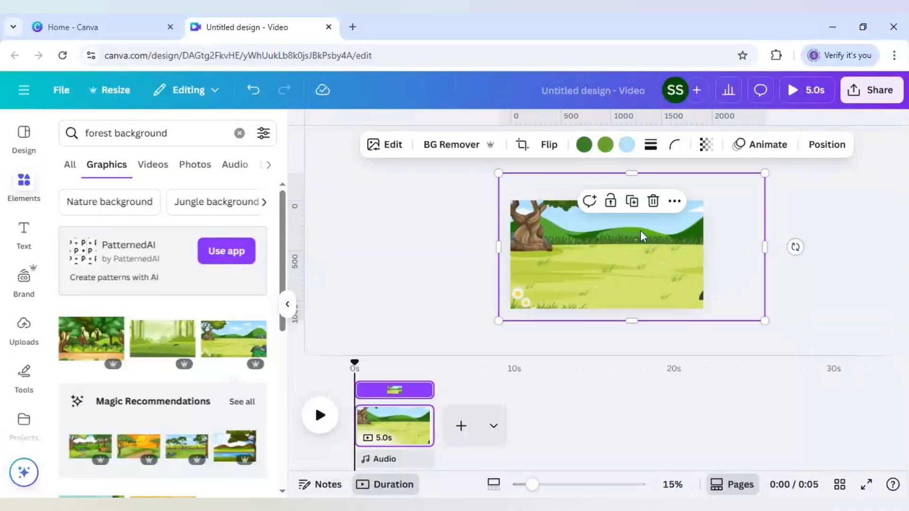
pyautogui.moveTo(534, 485)
pyautogui.mouseDown()
pyautogui.moveTo(544, 485)
pyautogui.moveTo(535, 484)
pyautogui.mouseUp()
# Search Elements for 'walk' and filter the results to Animated graphics.
pyautogui.click(170, 133)
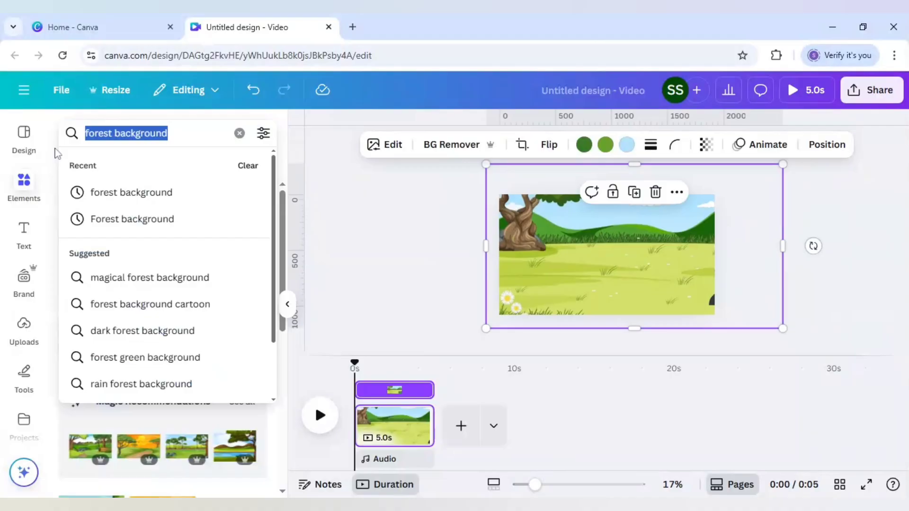
pyautogui.write('walk')
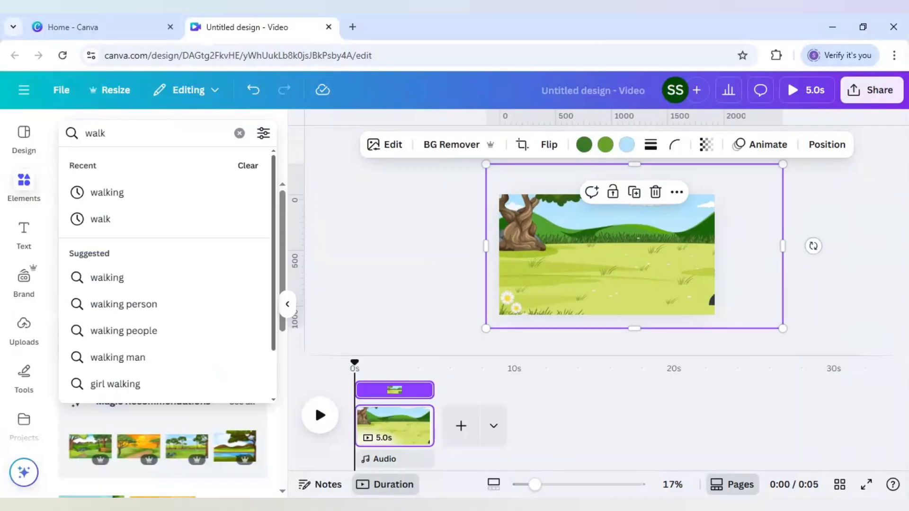
pyautogui.press('Return')
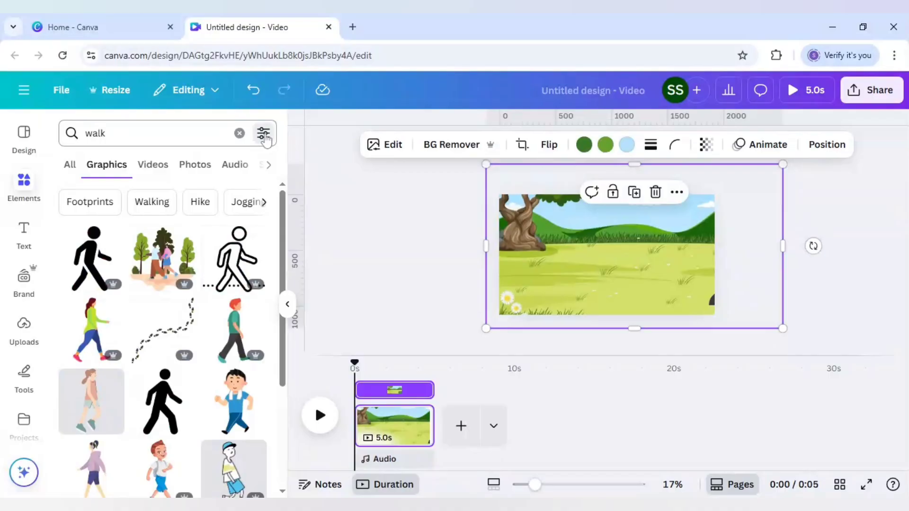
pyautogui.click(264, 135)
pyautogui.scroll(-3, 196, 279)
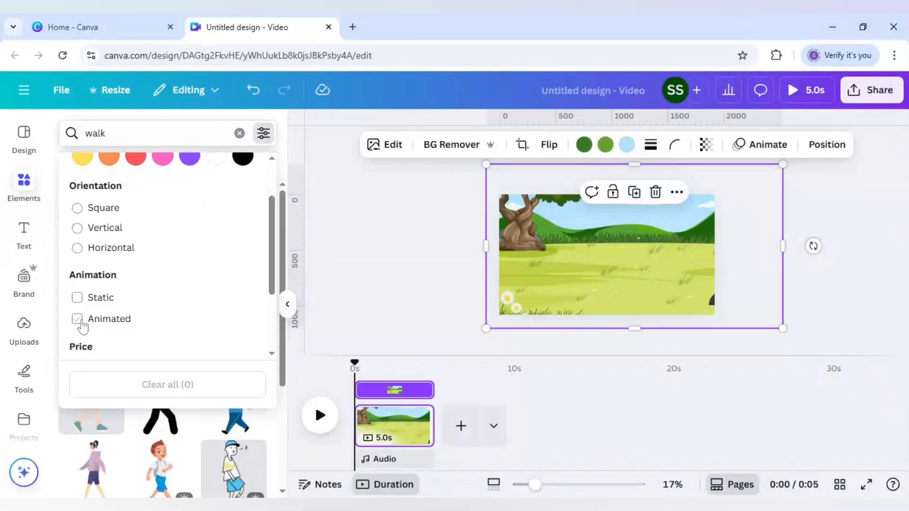
pyautogui.click(58, 264)
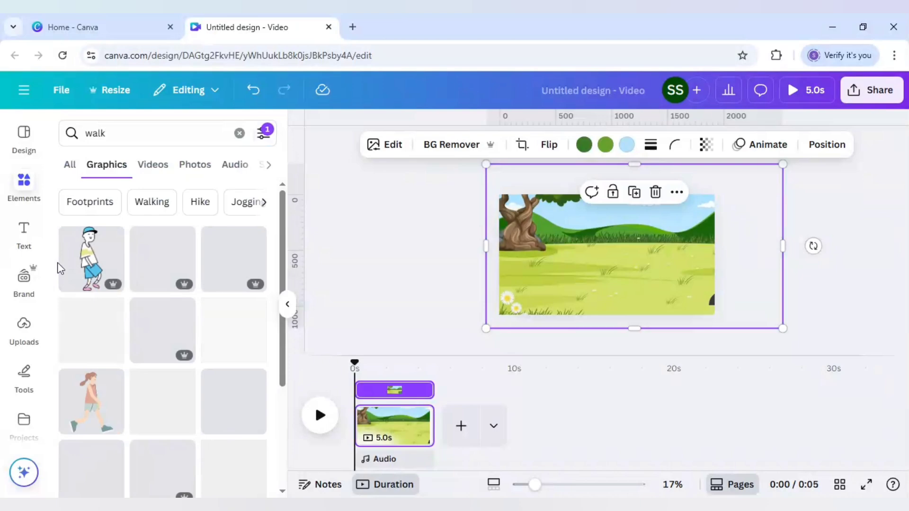
pyautogui.scroll(-1, 163, 332)
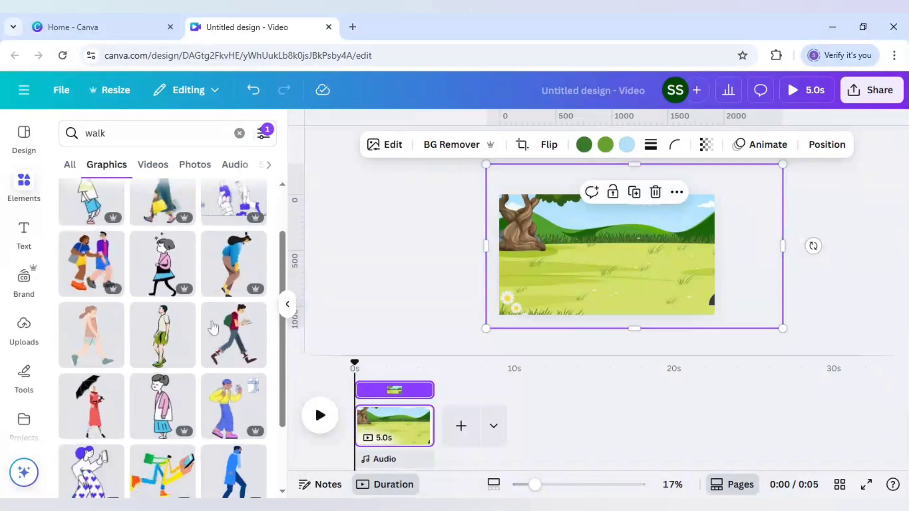
# Add the backpack walking man, shrink him and place him left beside the tree.
pyautogui.click(234, 337)
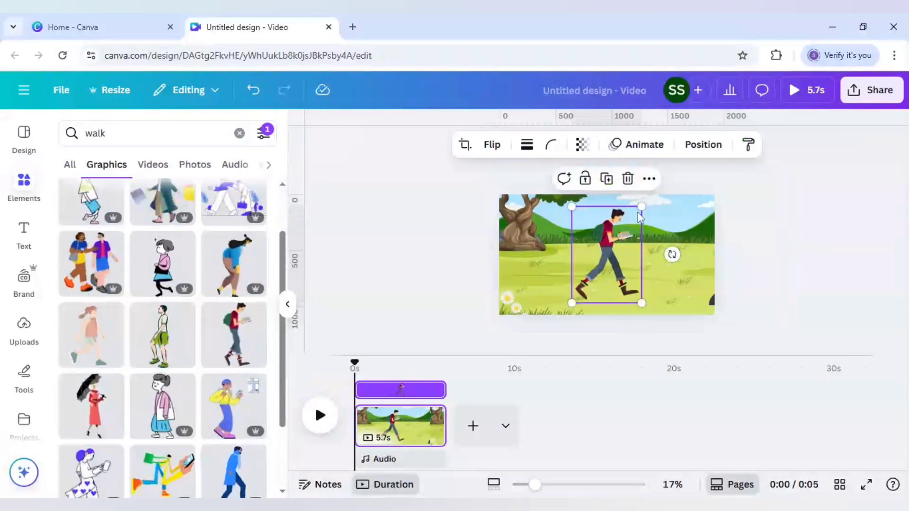
pyautogui.moveTo(642, 207); pyautogui.dragTo(627, 226)
pyautogui.moveTo(588, 255); pyautogui.dragTo(525, 247)
pyautogui.press('Escape')
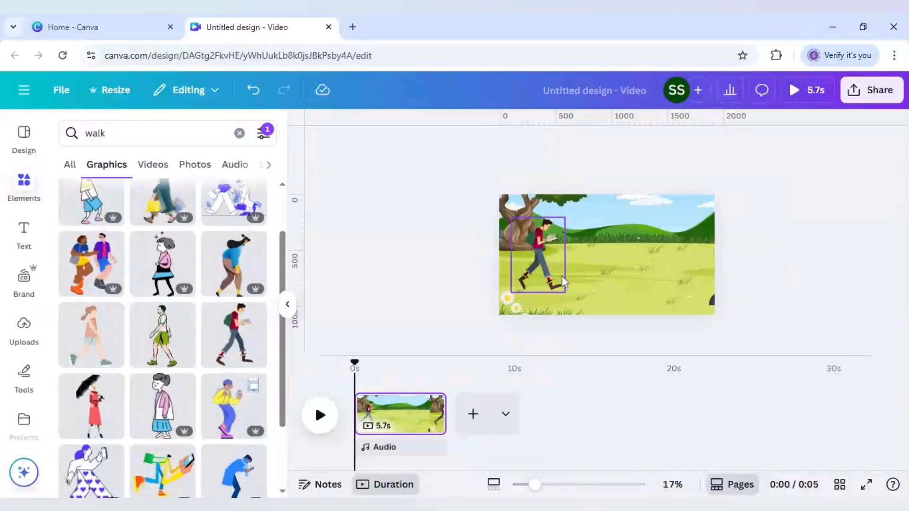
# Record a custom motion path for the meadow background with Steady movement and slightly faster speed.
pyautogui.click(685, 224)
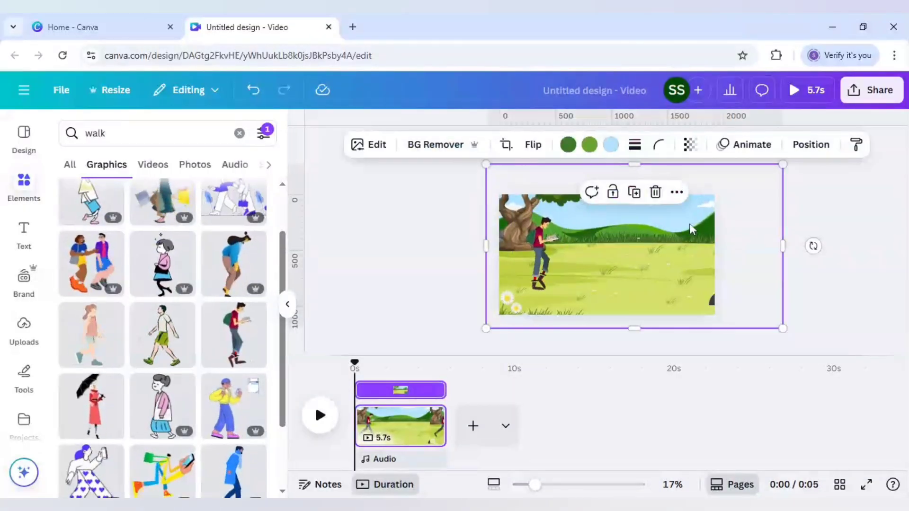
pyautogui.click(752, 146)
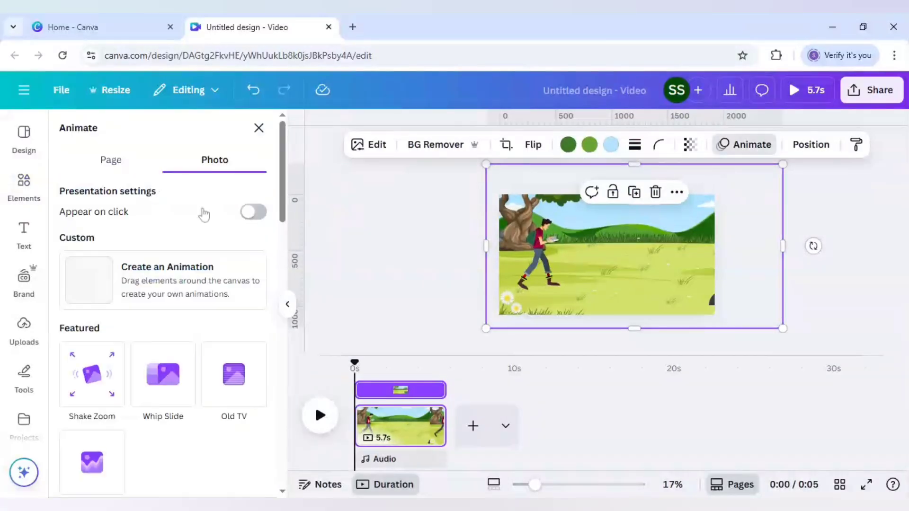
pyautogui.click(166, 274)
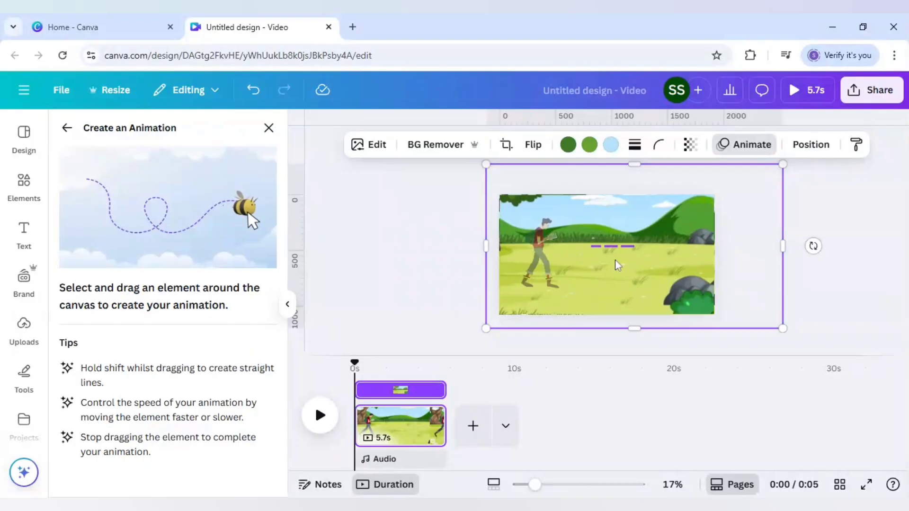
pyautogui.moveTo(614, 265); pyautogui.dragTo(616, 266)
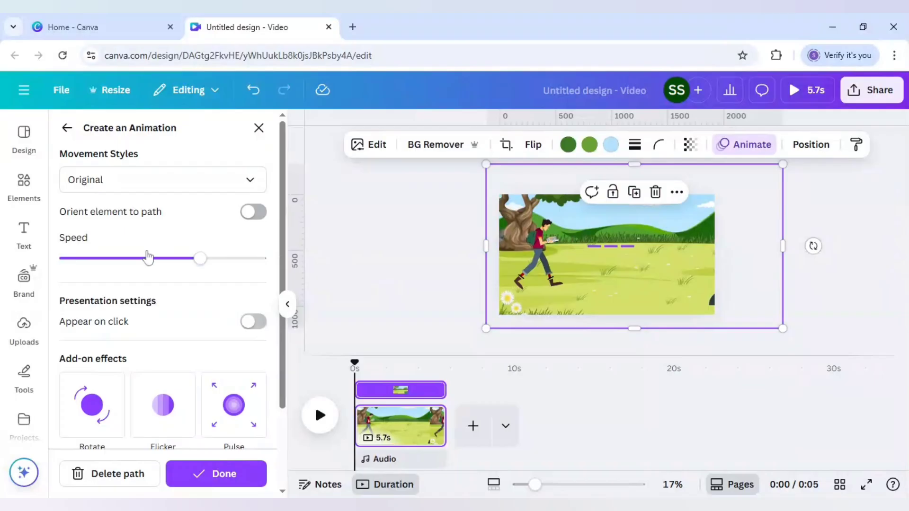
pyautogui.click(128, 181)
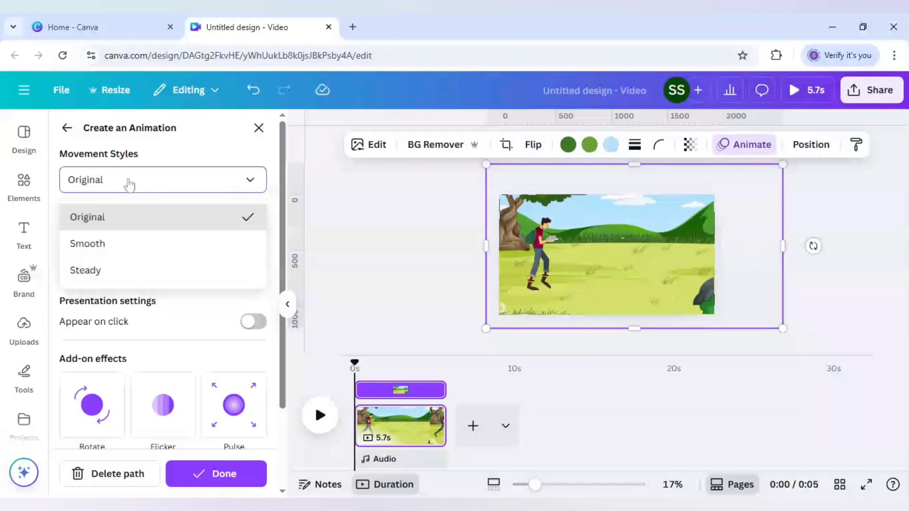
pyautogui.click(109, 272)
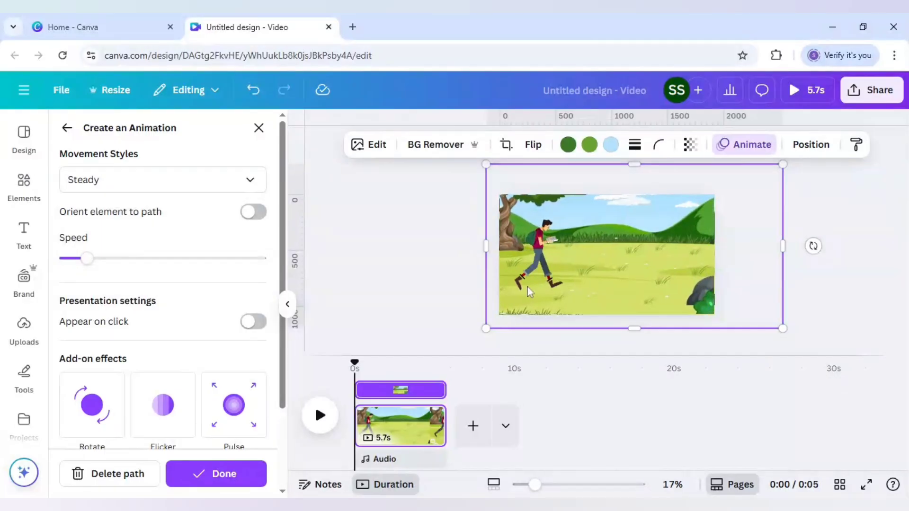
pyautogui.click(106, 260)
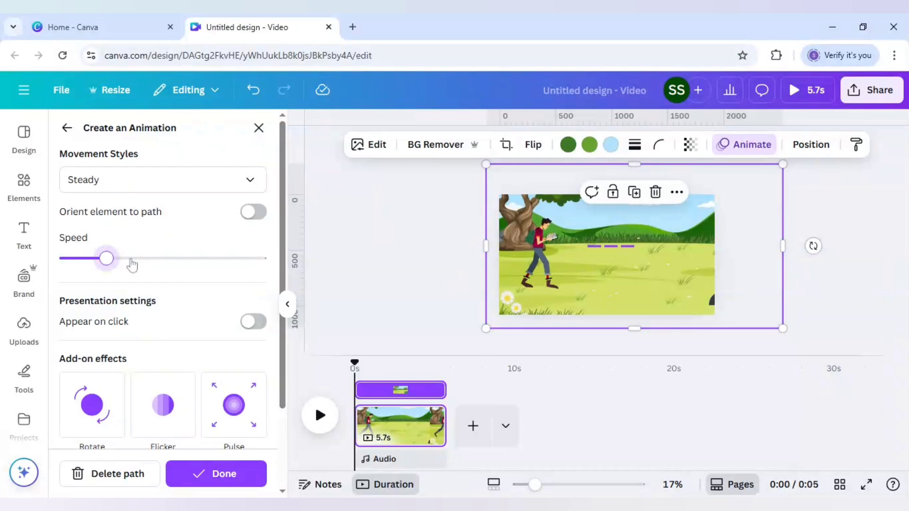
# Add a second page and place the walking man with a book left of centre.
pyautogui.click(474, 427)
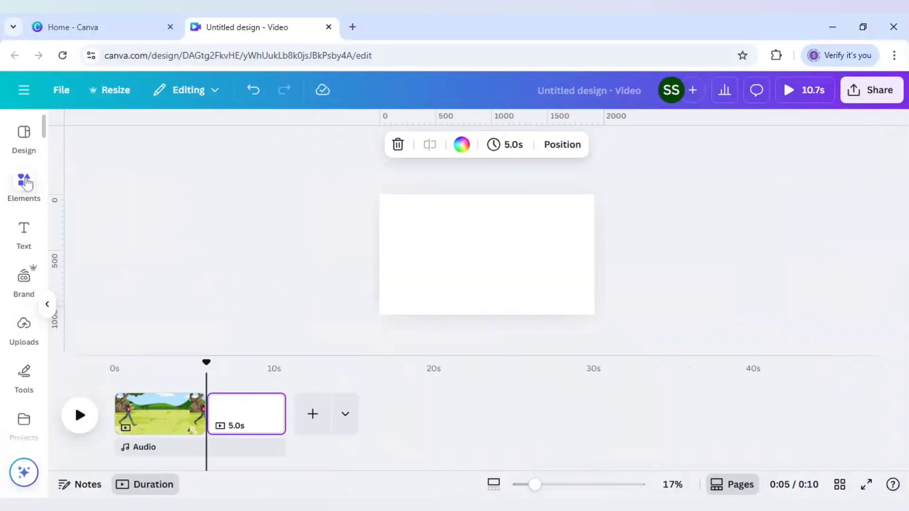
pyautogui.click(26, 183)
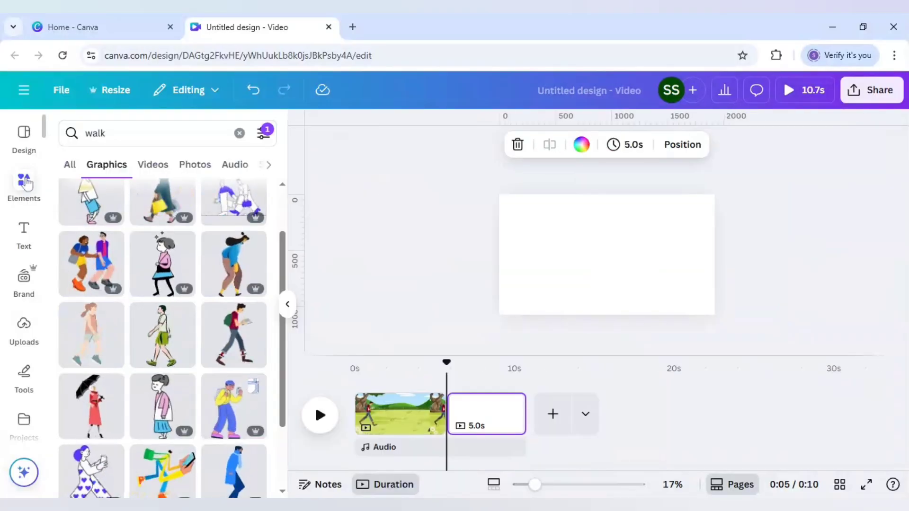
pyautogui.click(236, 353)
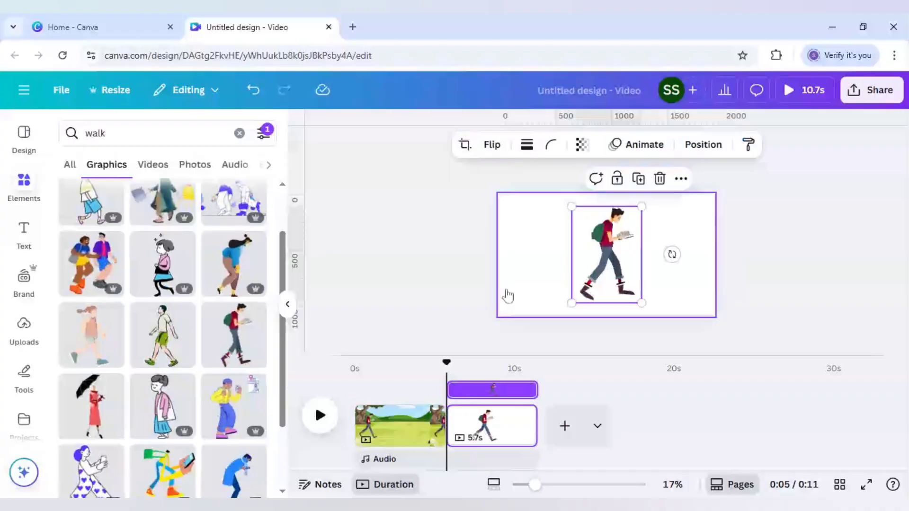
pyautogui.moveTo(589, 266); pyautogui.dragTo(545, 265)
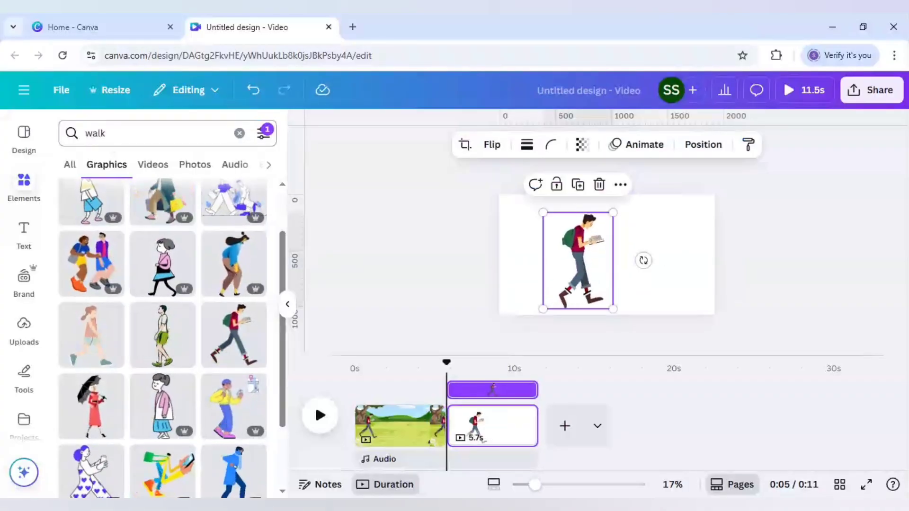
# Clear all active filters from the graphics search.
pyautogui.click(263, 134)
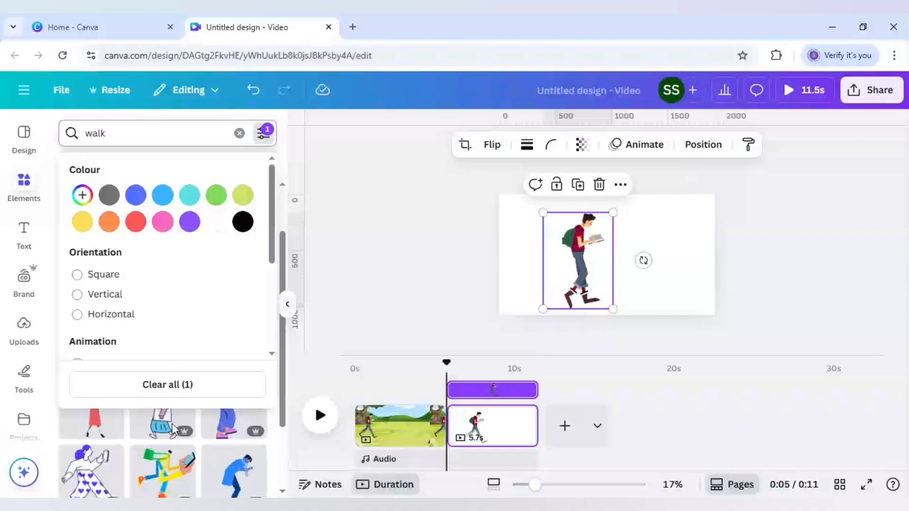
pyautogui.click(169, 395)
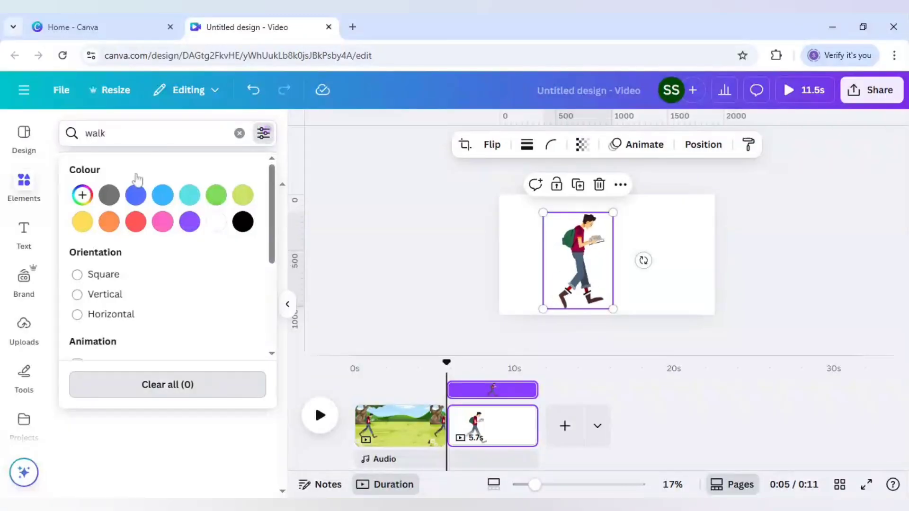
pyautogui.click(122, 135)
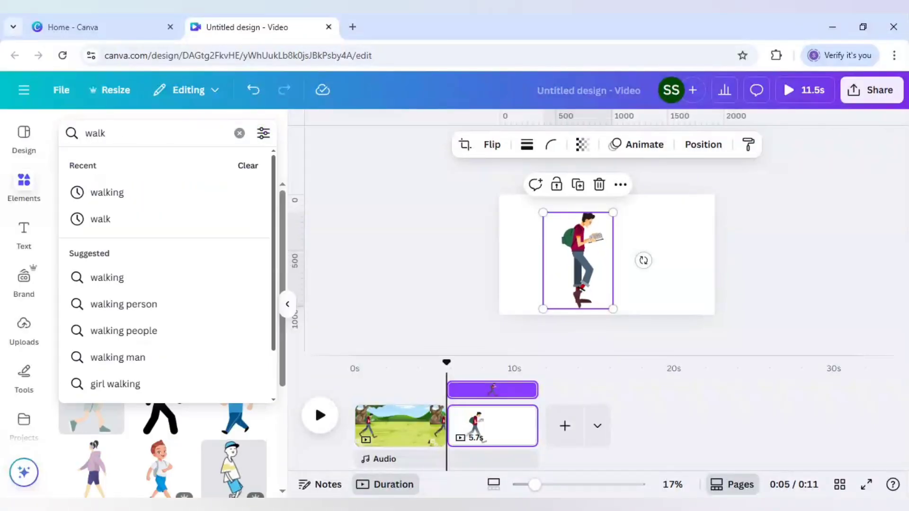
# Search 'city' and add the city-street graphic, resizing it to cover page 2.
pyautogui.press('BackSpace')
pyautogui.press('BackSpace')
pyautogui.press('BackSpace')
pyautogui.write('city')
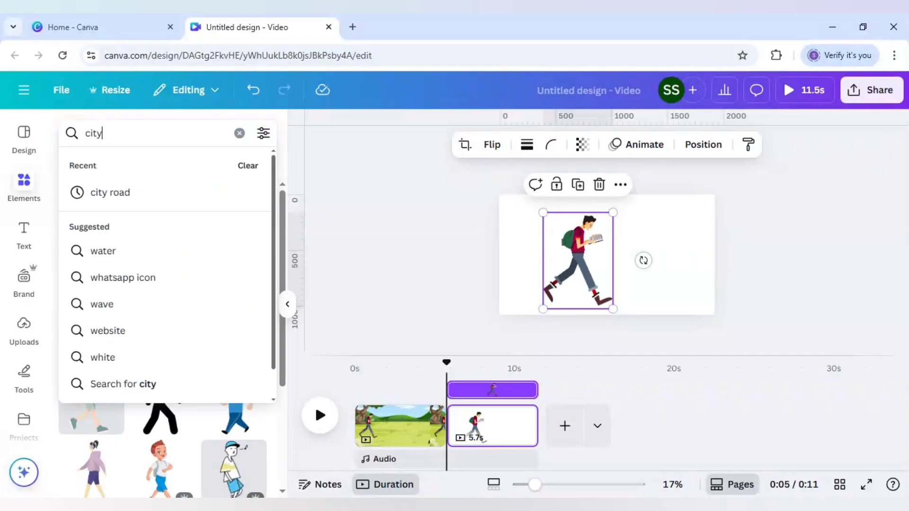
pyautogui.press('Return')
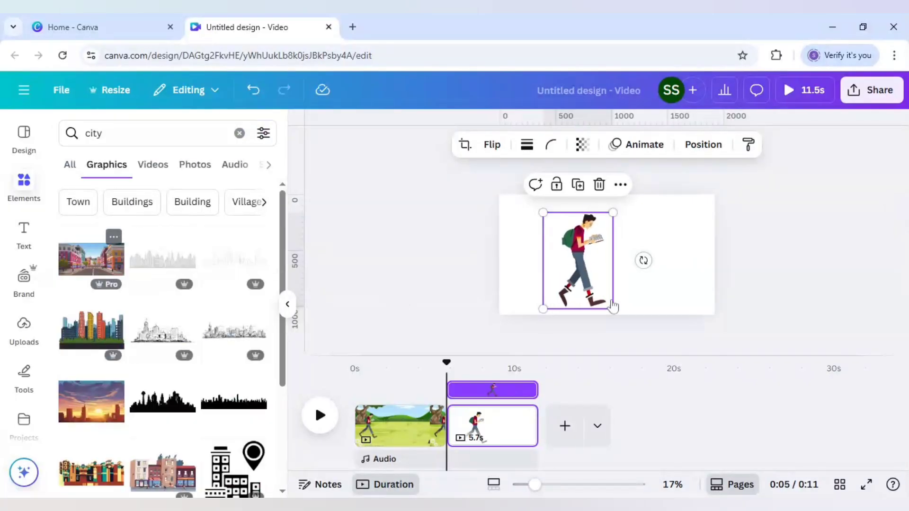
pyautogui.moveTo(613, 307); pyautogui.dragTo(608, 293)
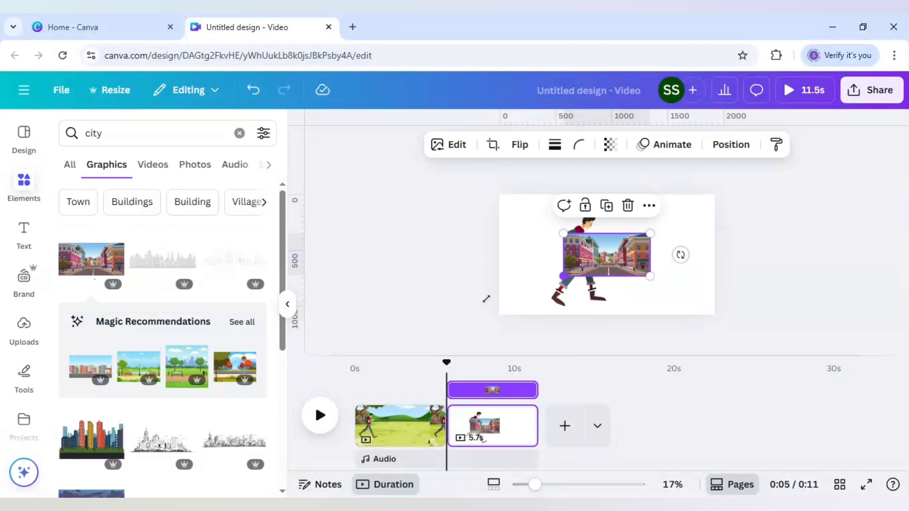
pyautogui.moveTo(486, 299)
pyautogui.mouseDown()
pyautogui.moveTo(475, 303)
pyautogui.moveTo(484, 313)
pyautogui.mouseUp()
pyautogui.moveTo(713, 221); pyautogui.dragTo(802, 199)
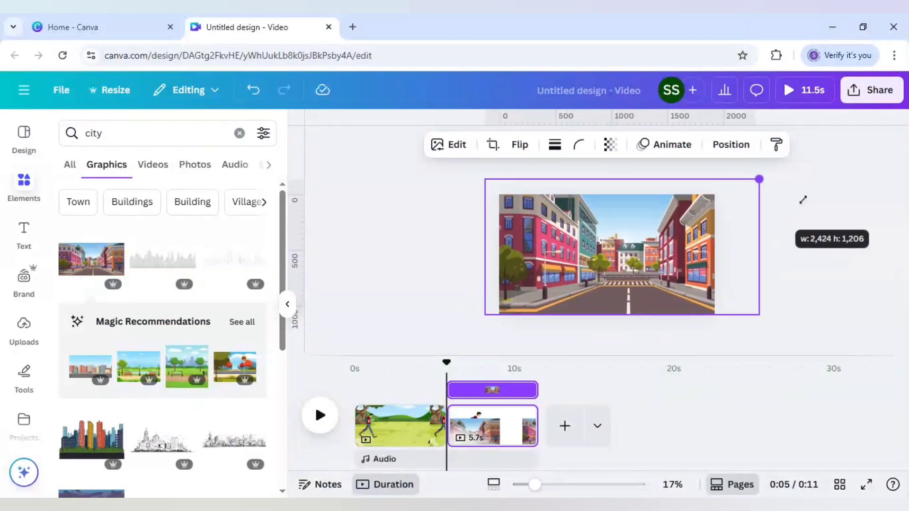
pyautogui.moveTo(485, 178); pyautogui.dragTo(362, 118)
pyautogui.moveTo(618, 252); pyautogui.dragTo(677, 255)
pyautogui.moveTo(540, 486); pyautogui.dragTo(530, 485)
pyautogui.moveTo(783, 159); pyautogui.dragTo(757, 160)
# Send the city-street image backward behind the walking man.
pyautogui.rightClick(606, 246)
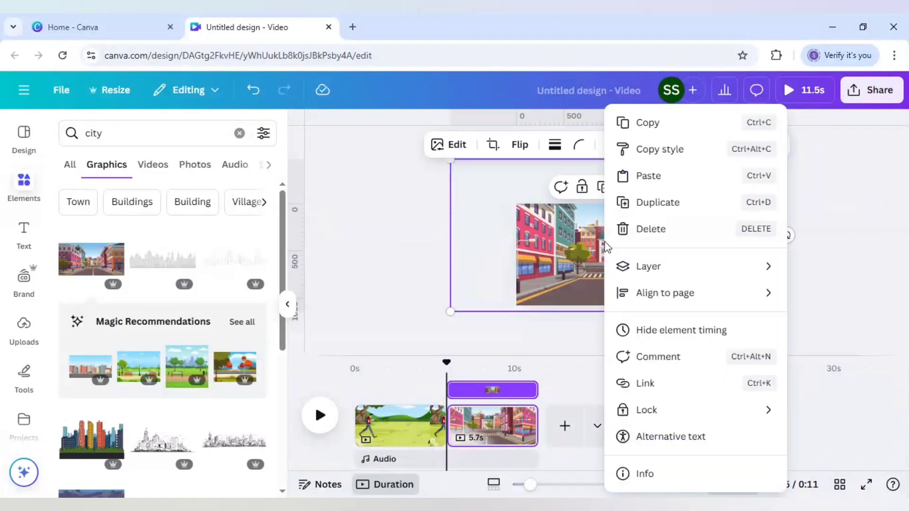
pyautogui.moveTo(643, 276)
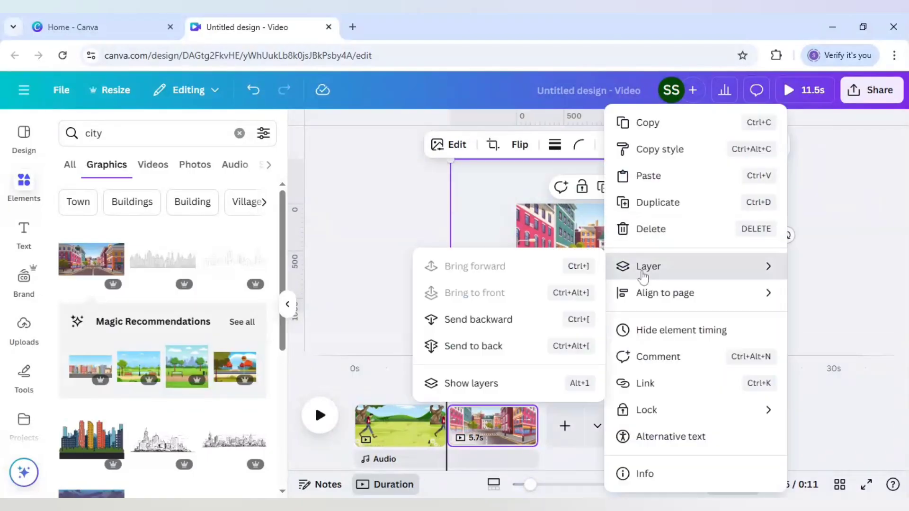
pyautogui.click(504, 320)
# Shrink the walking man and move him near the page's left edge.
pyautogui.click(603, 237)
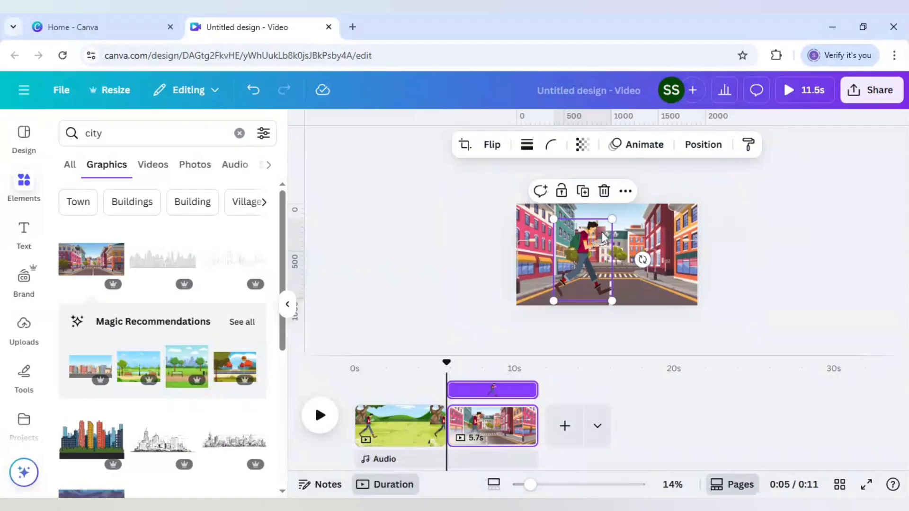
pyautogui.moveTo(612, 218); pyautogui.dragTo(593, 243)
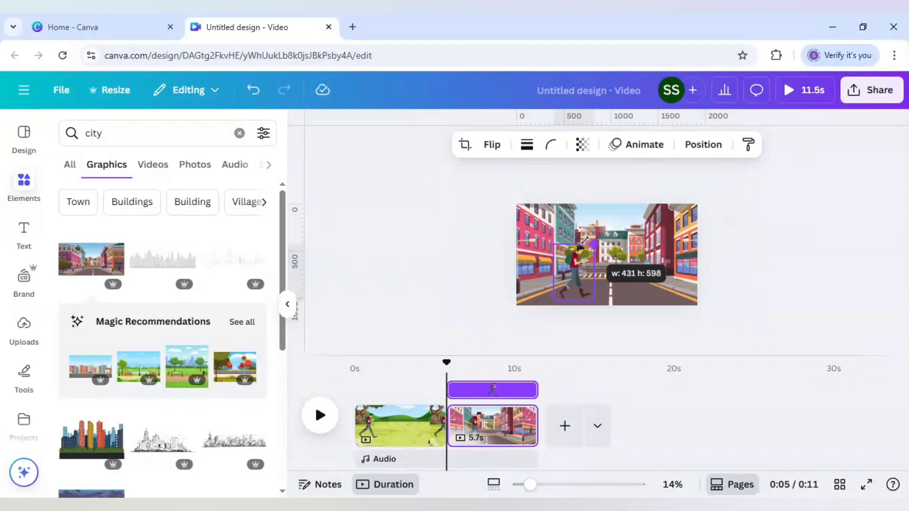
pyautogui.moveTo(570, 273); pyautogui.dragTo(559, 268)
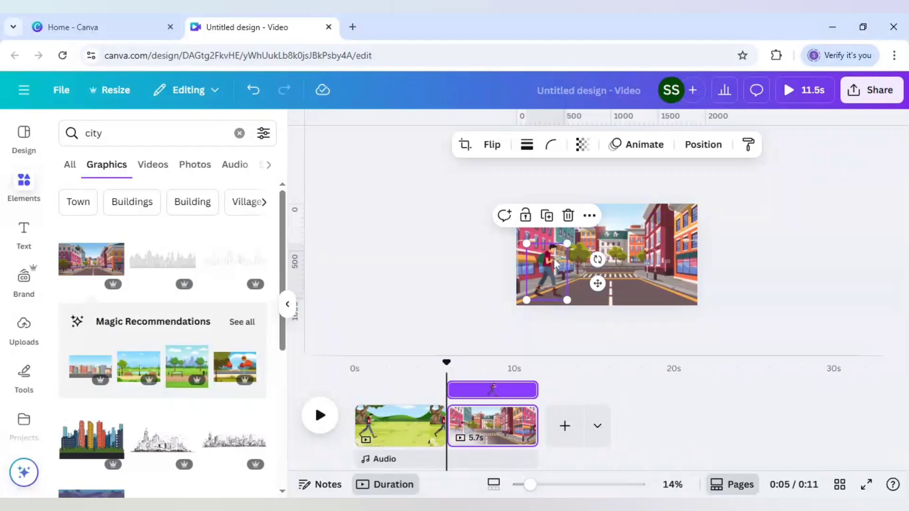
pyautogui.moveTo(537, 485); pyautogui.dragTo(546, 486)
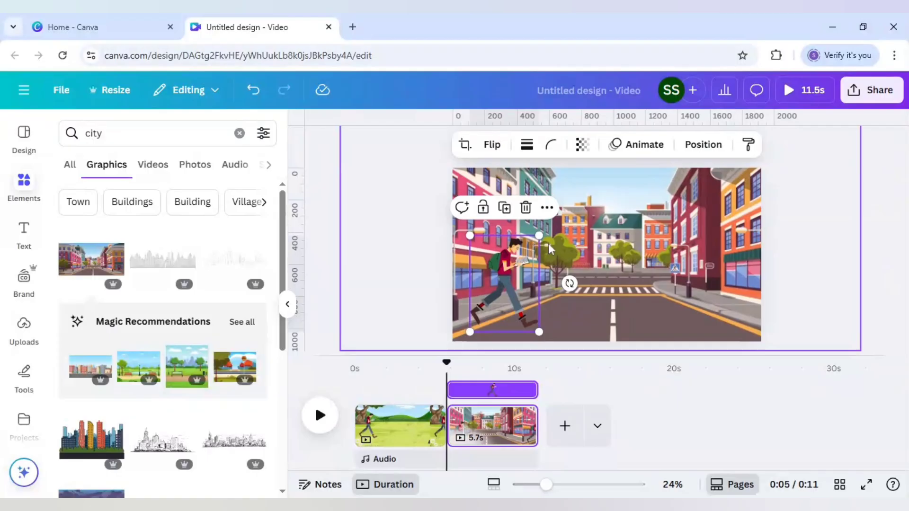
# Give the walking man a left-to-right custom path across the street, Steady style, slightly slower.
pyautogui.click(420, 260)
pyautogui.click(505, 271)
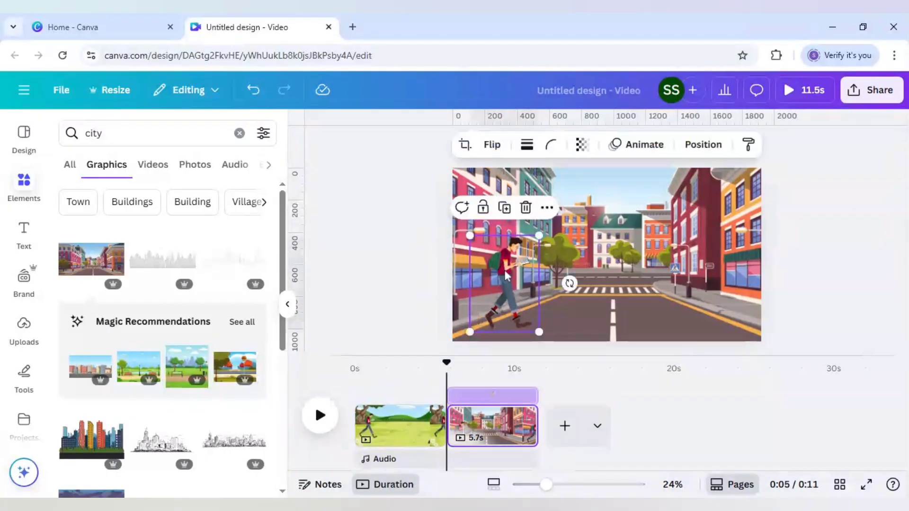
pyautogui.click(632, 151)
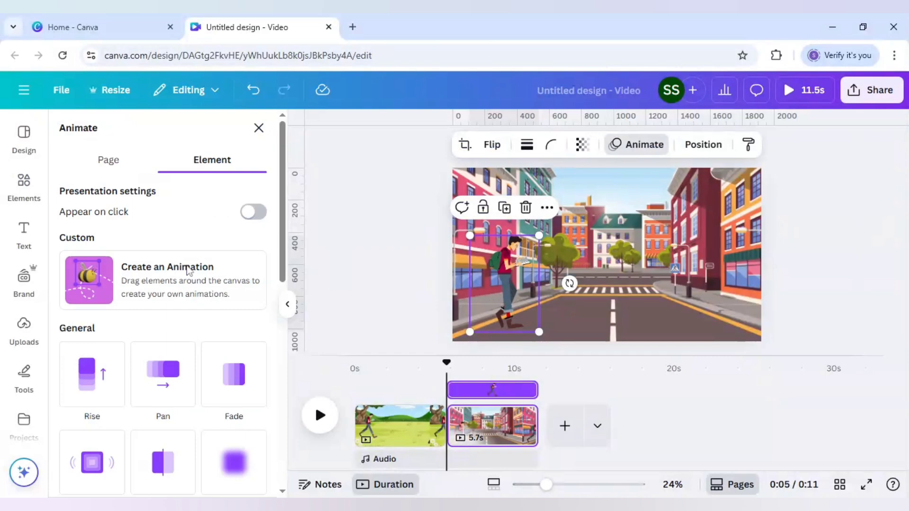
pyautogui.click(168, 287)
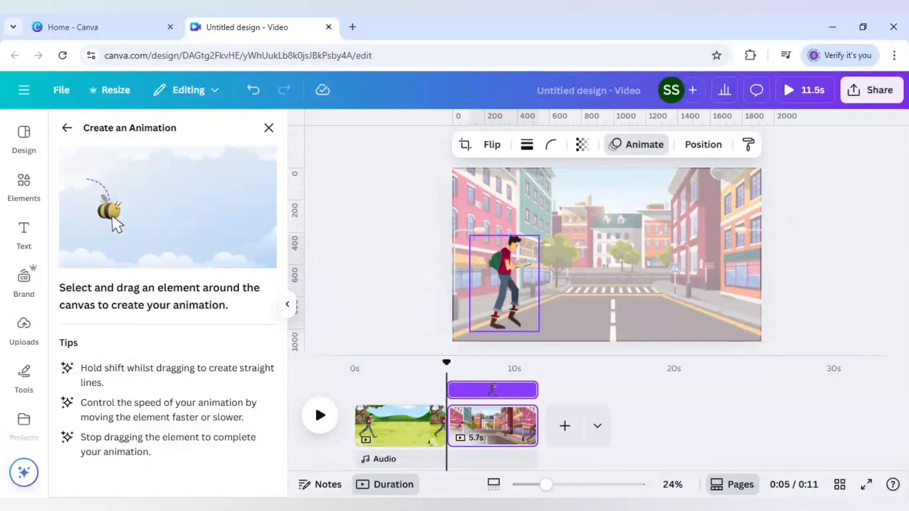
pyautogui.moveTo(510, 302); pyautogui.dragTo(716, 304)
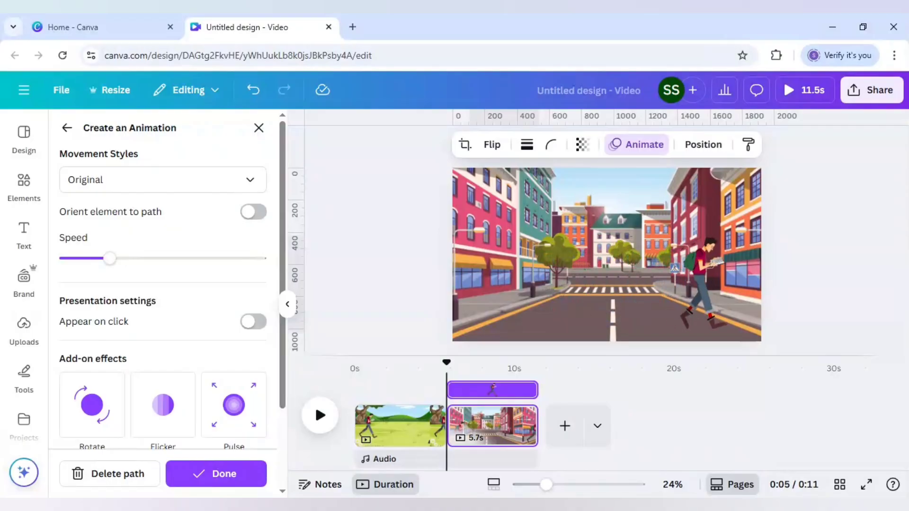
pyautogui.click(165, 185)
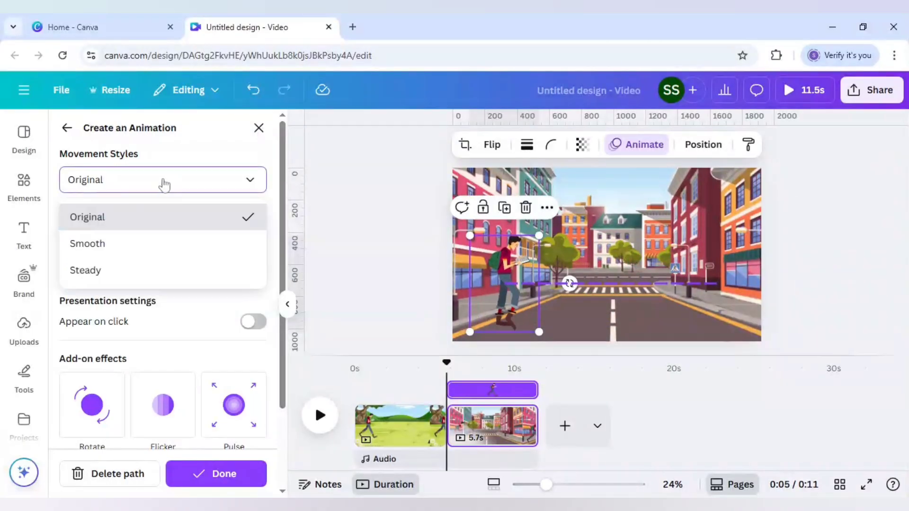
pyautogui.click(122, 273)
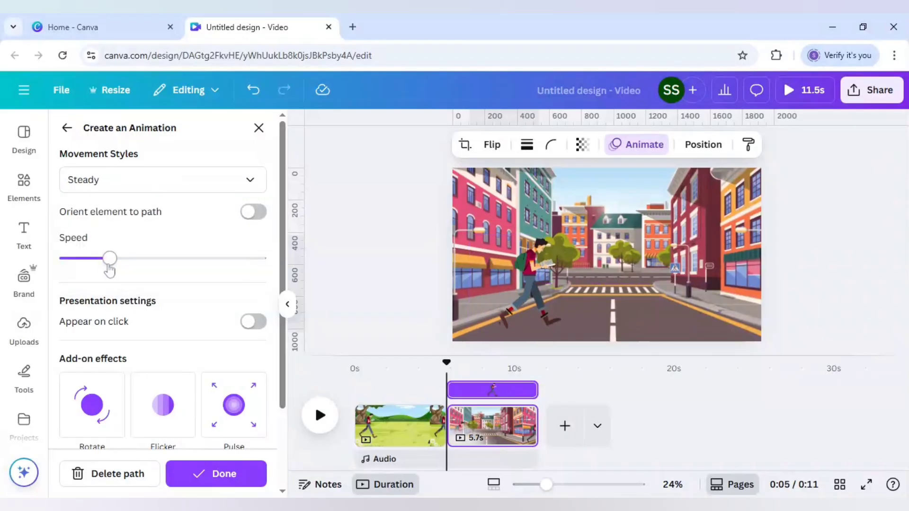
pyautogui.click(88, 260)
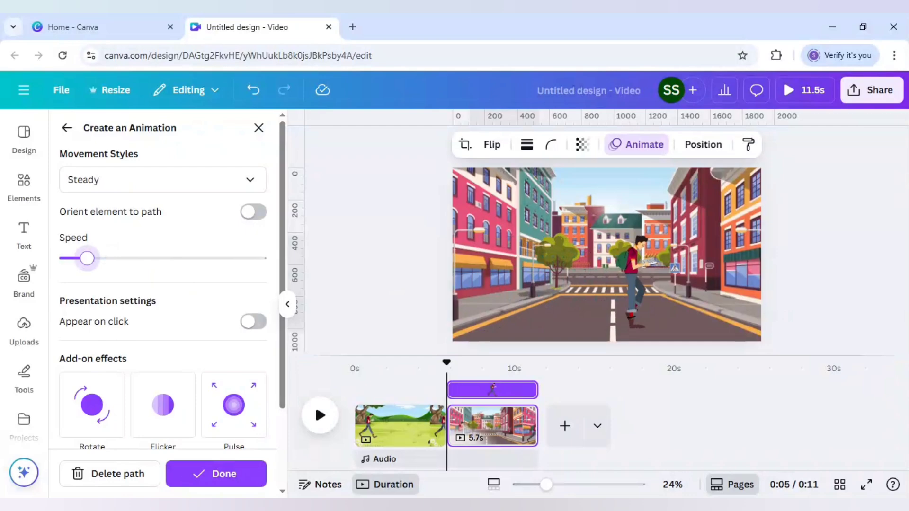
pyautogui.click(495, 308)
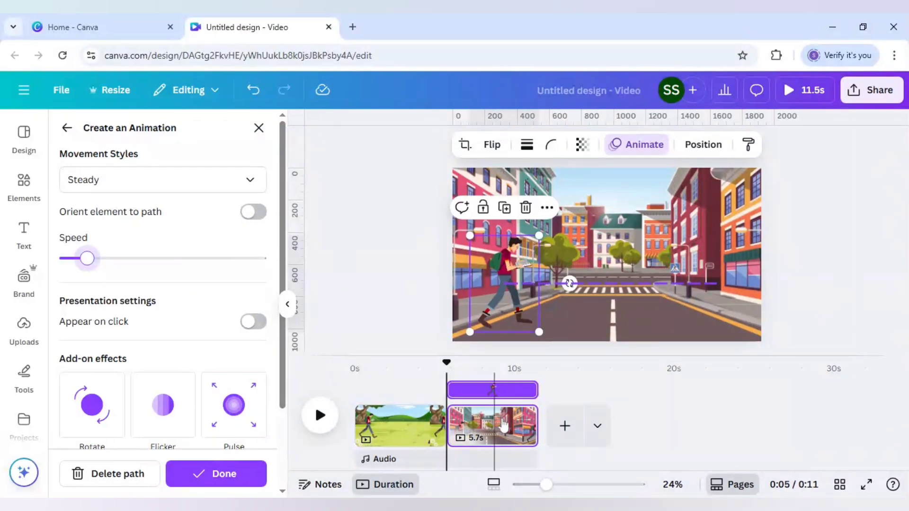
# Add a third page and fill it with the enlarged, centred city skyline street graphic.
pyautogui.click(567, 428)
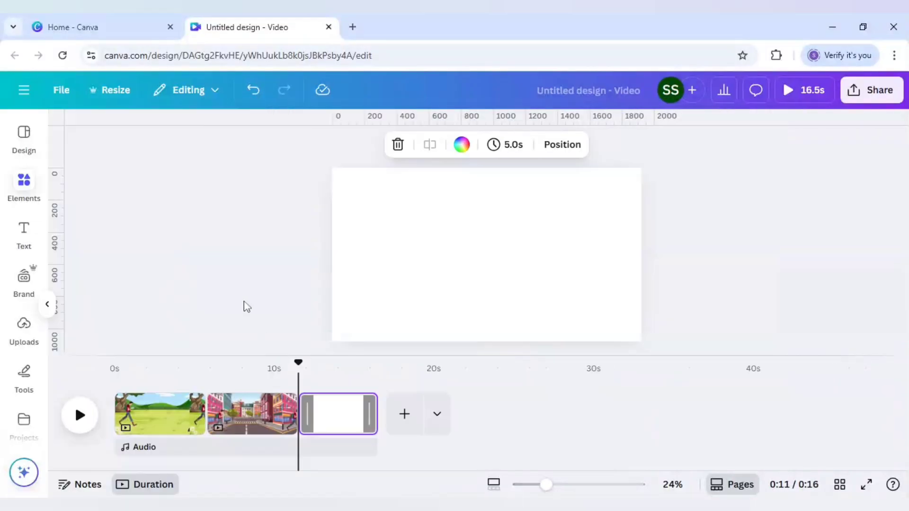
pyautogui.click(567, 428)
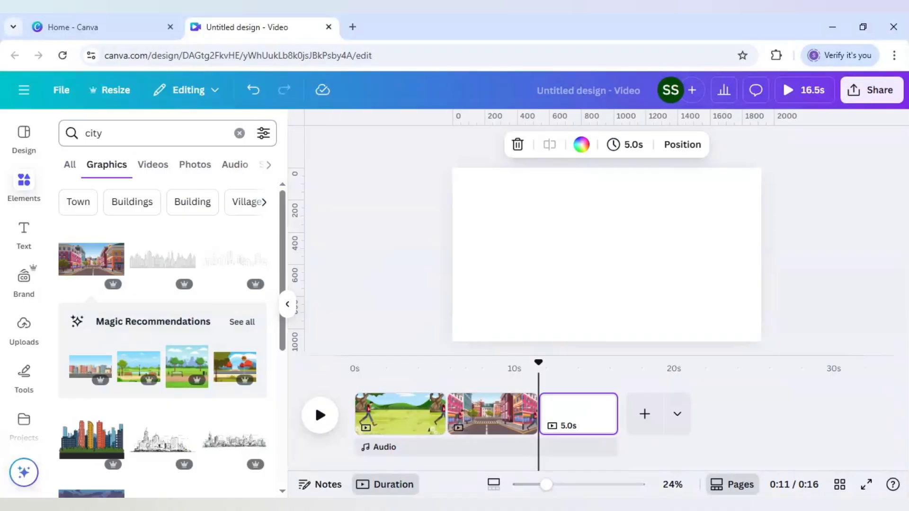
pyautogui.click(102, 133)
pyautogui.click(55, 174)
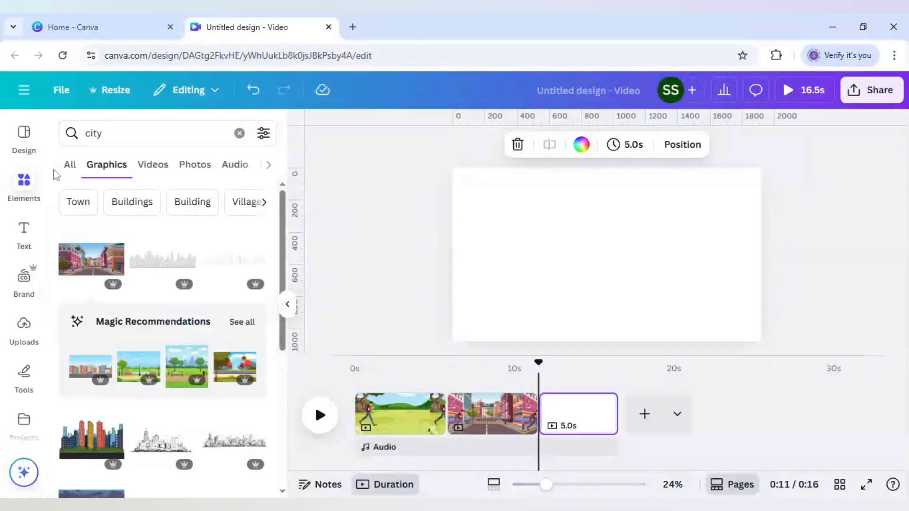
pyautogui.click(92, 370)
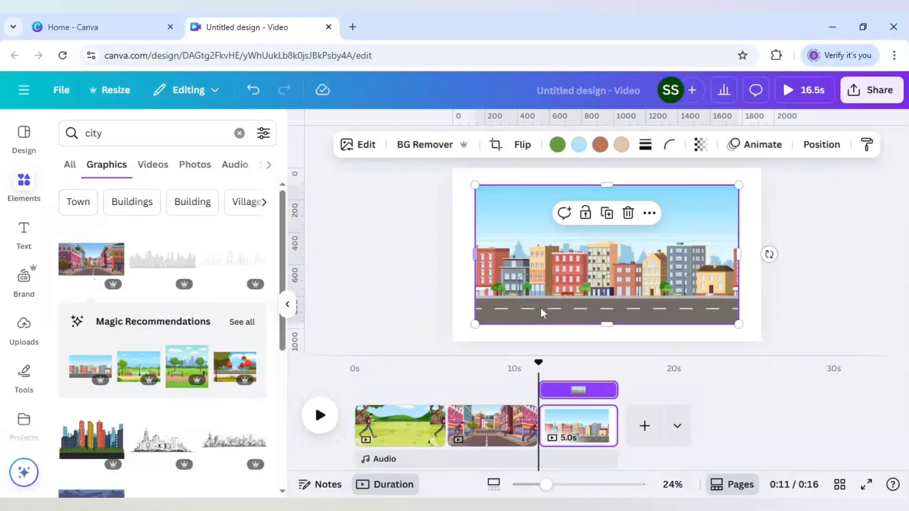
pyautogui.moveTo(474, 325); pyautogui.dragTo(443, 339)
pyautogui.moveTo(737, 185); pyautogui.dragTo(796, 151)
pyautogui.moveTo(706, 227); pyautogui.dragTo(714, 233)
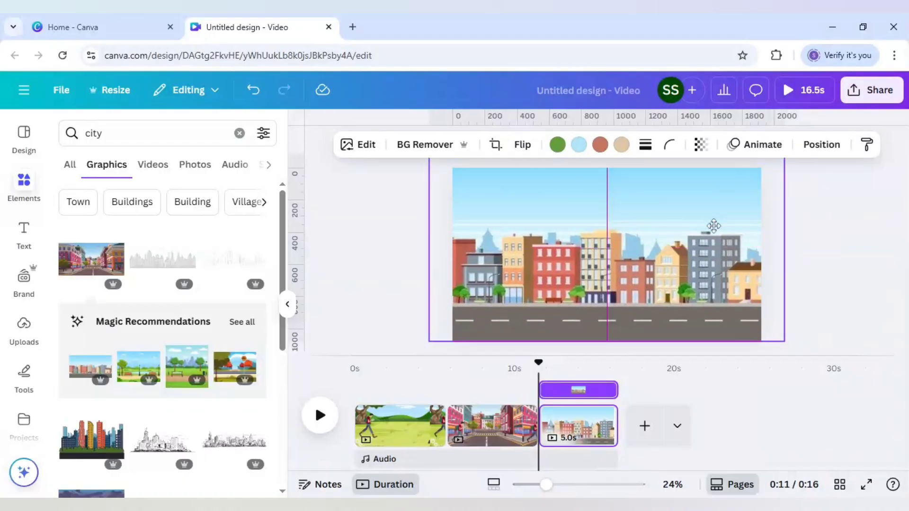
pyautogui.click(142, 133)
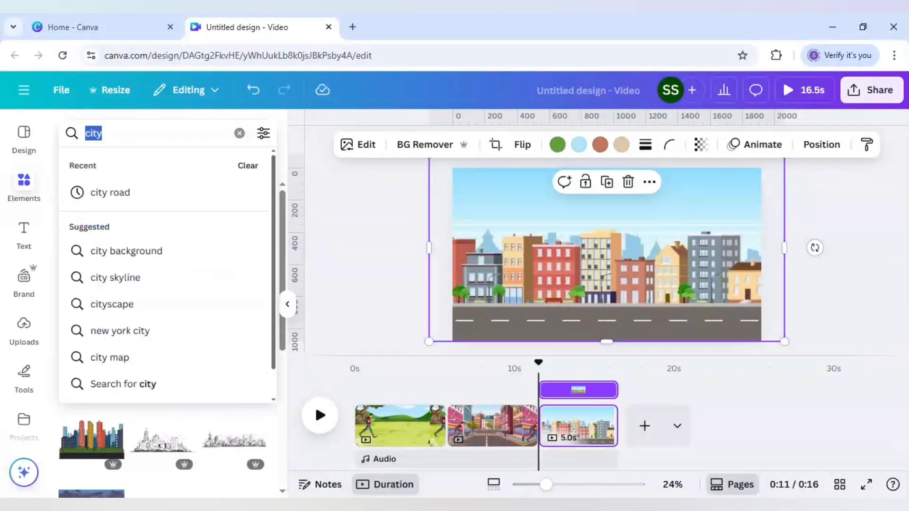
# Search 'delivery', add the red scooter rider, and shrink it at the road's left end.
pyautogui.write('delivery')
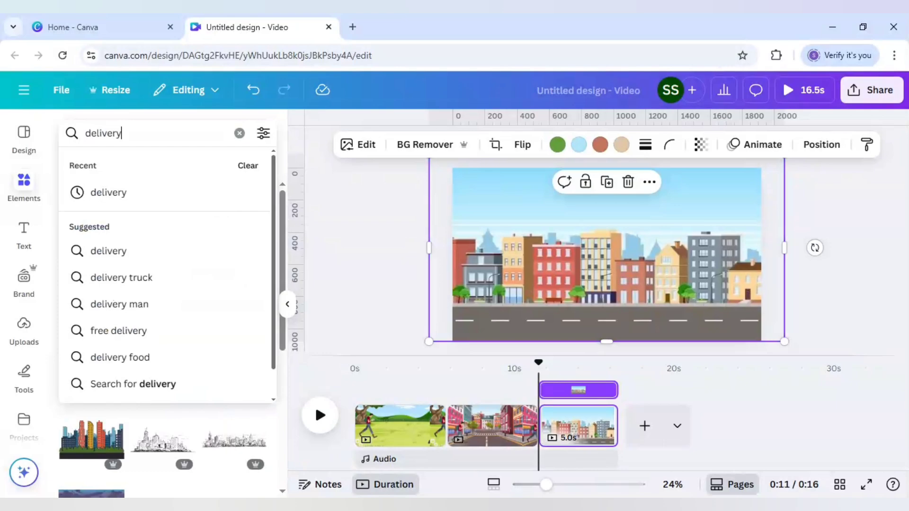
pyautogui.press('Return')
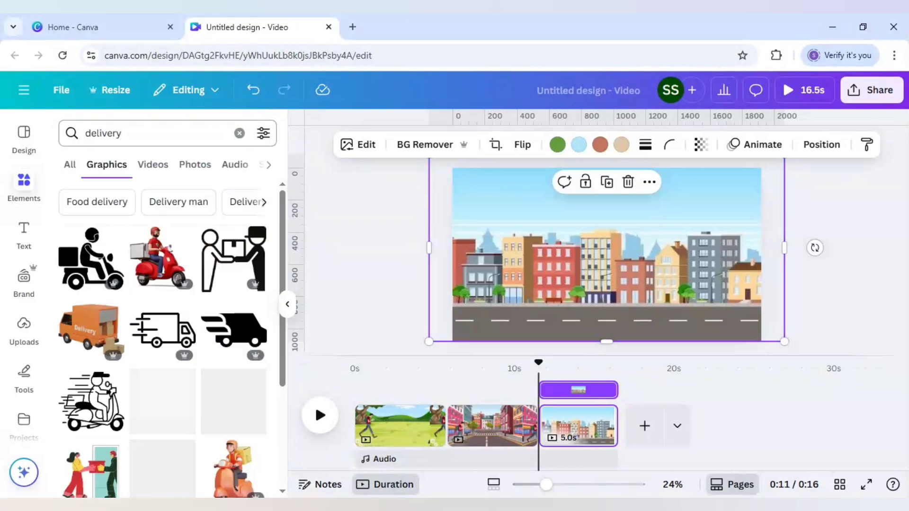
pyautogui.scroll(-3, 106, 272)
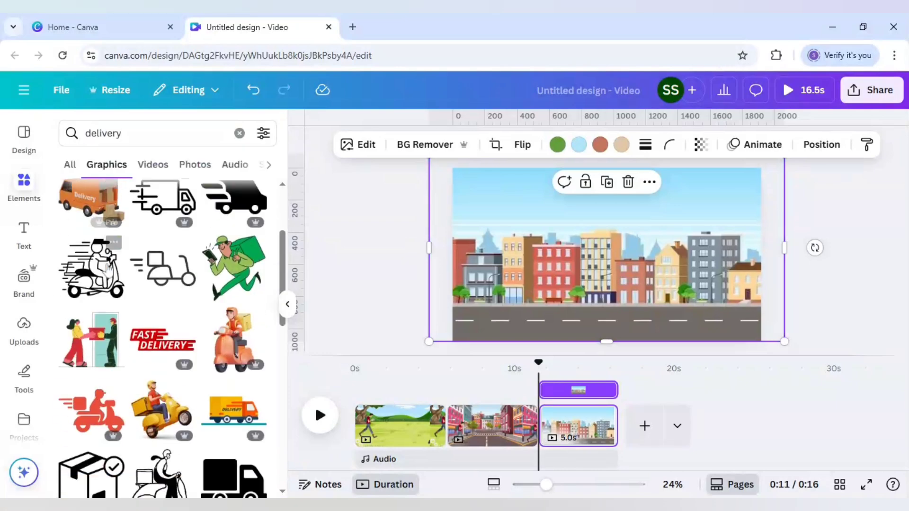
pyautogui.scroll(-2, 108, 269)
pyautogui.scroll(-5, 108, 272)
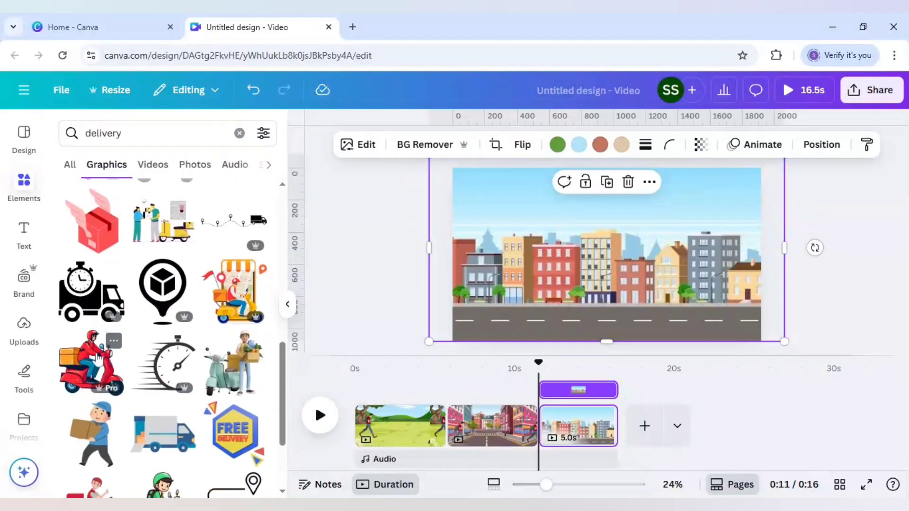
pyautogui.click(98, 358)
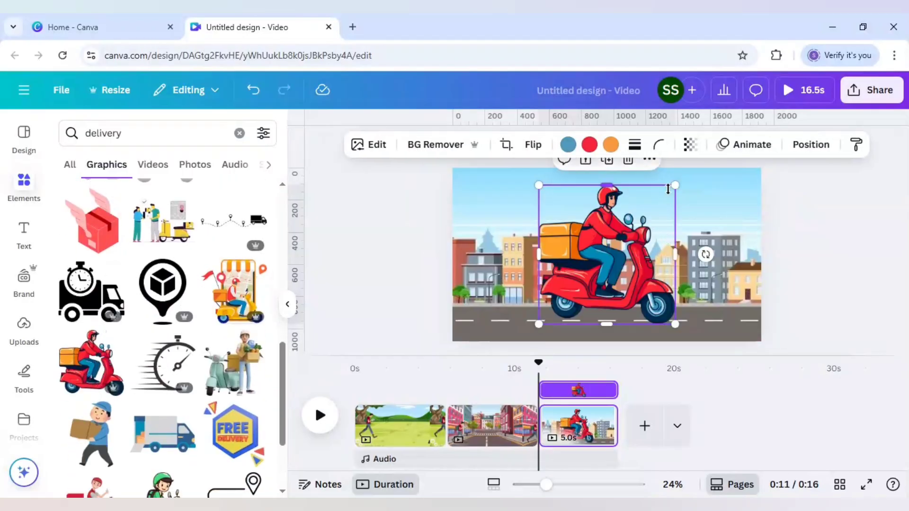
pyautogui.moveTo(675, 188); pyautogui.dragTo(493, 280)
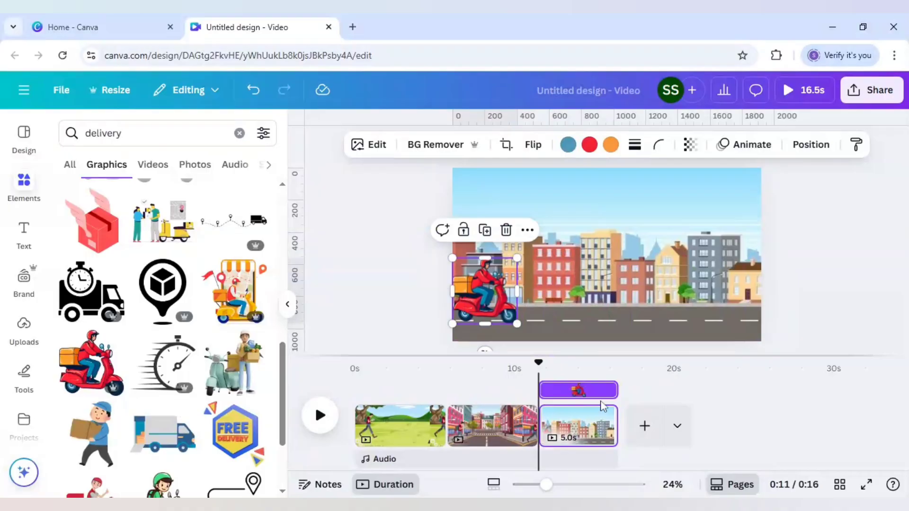
# Duplicate page 3, enlarge and shift its skyline left, and slide the scooter right along the road.
pyautogui.click(605, 418)
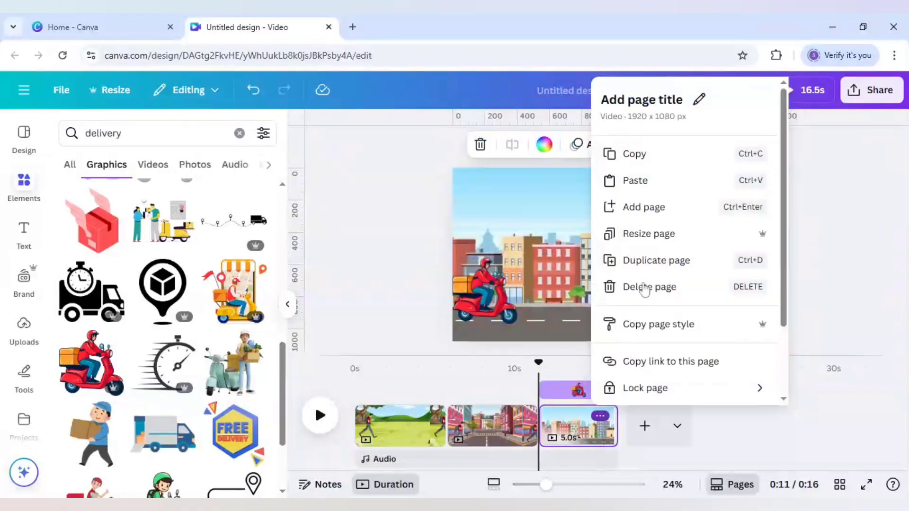
pyautogui.click(654, 260)
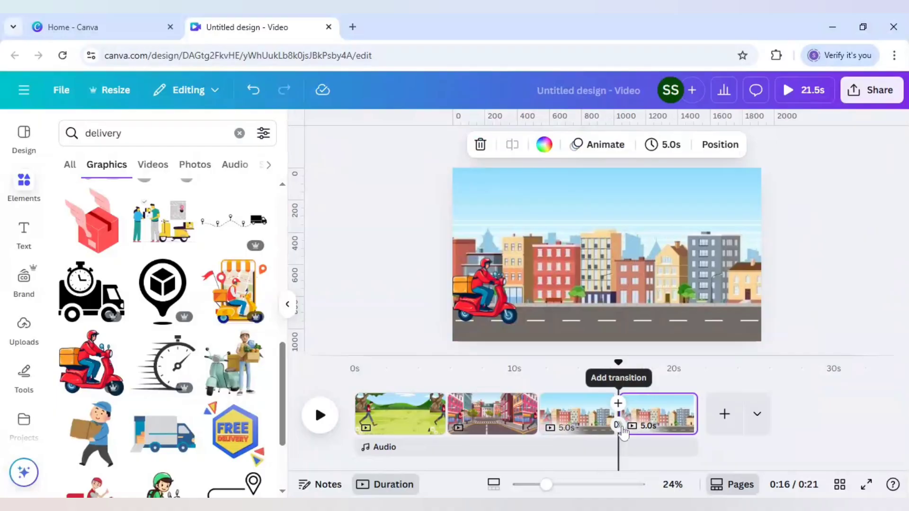
pyautogui.click(638, 286)
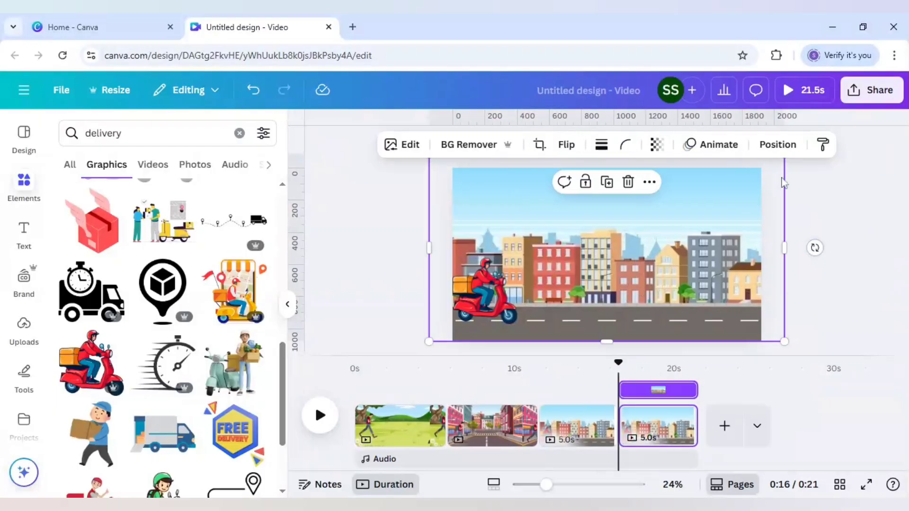
pyautogui.keyDown('ctrl'); pyautogui.scroll(-3, 517, 249); pyautogui.keyUp('ctrl')
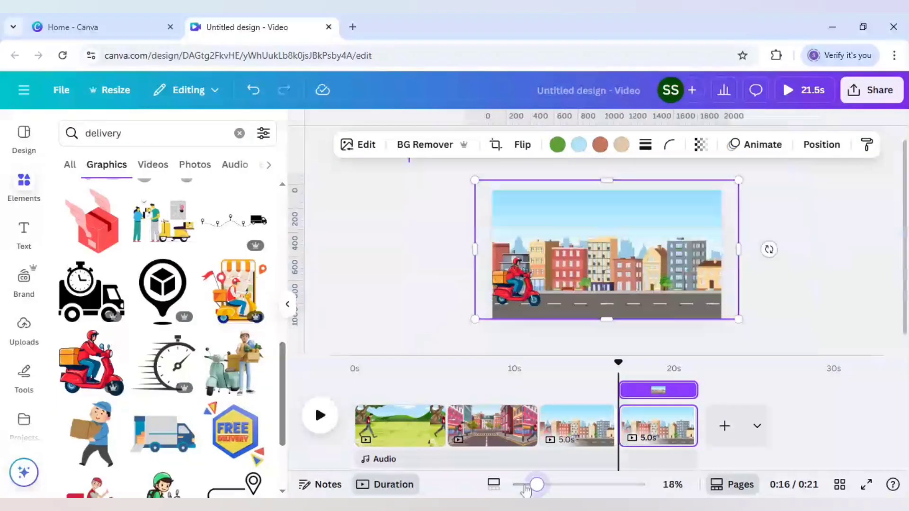
pyautogui.moveTo(524, 208); pyautogui.dragTo(339, 166)
pyautogui.moveTo(630, 251); pyautogui.dragTo(613, 251)
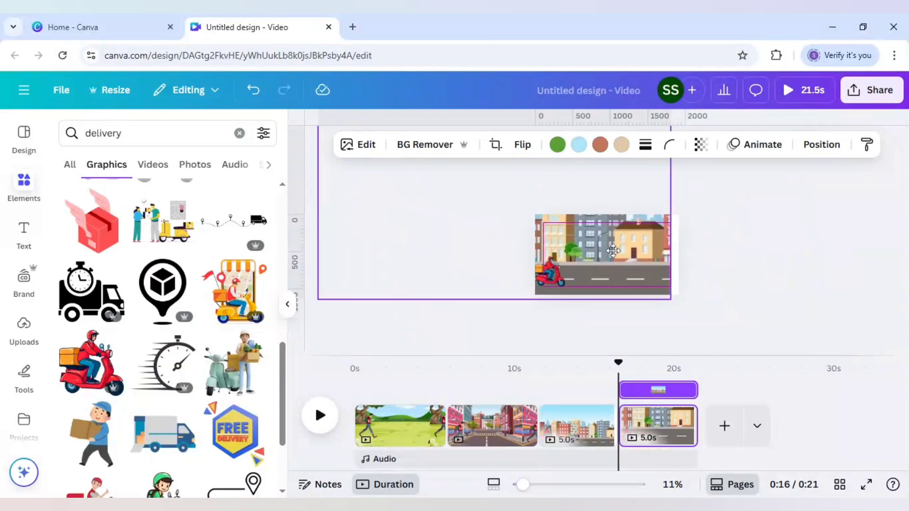
pyautogui.click(555, 268)
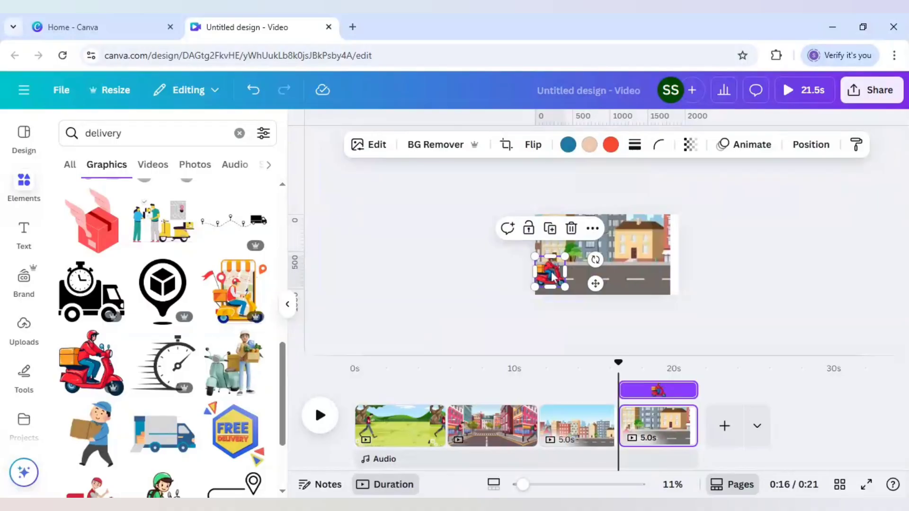
pyautogui.moveTo(558, 275); pyautogui.dragTo(638, 271)
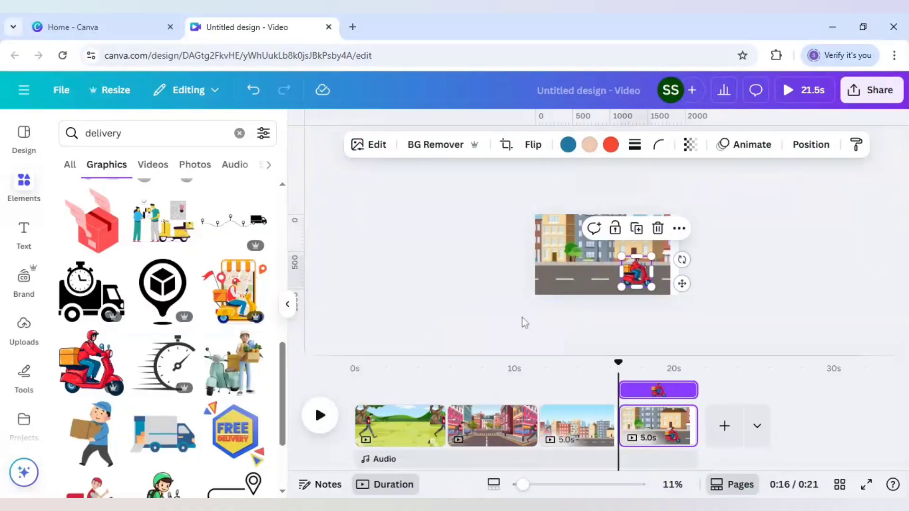
# Link city pages 3 and 4 with a 2.5-second Match & Move transition, making the video 19.0s.
pyautogui.click(617, 437)
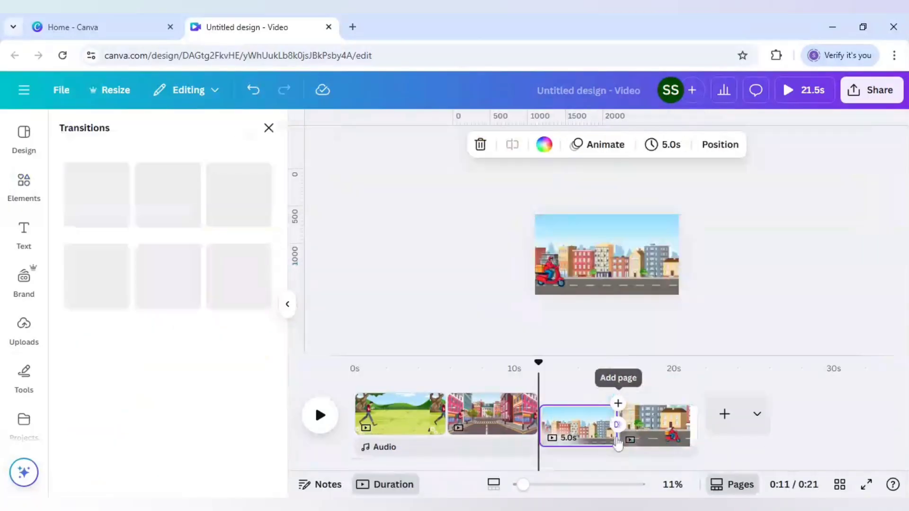
pyautogui.click(114, 386)
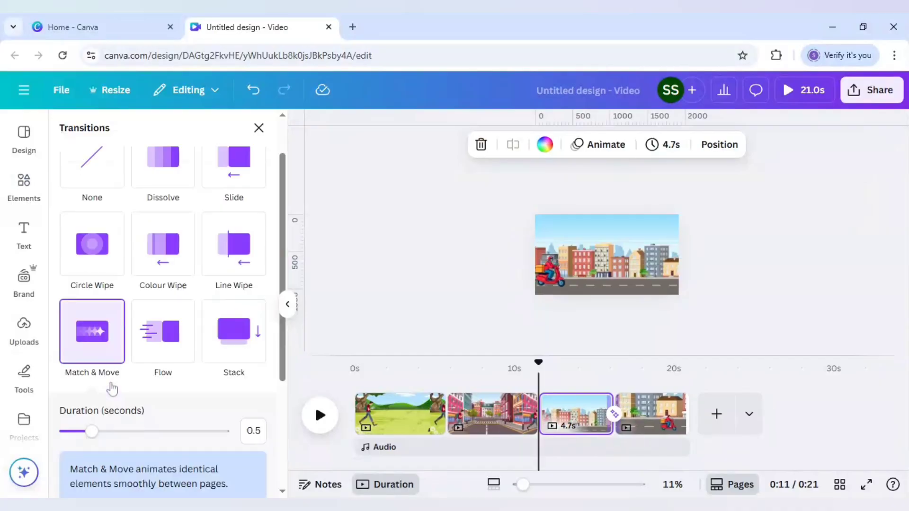
pyautogui.moveTo(100, 421); pyautogui.dragTo(238, 419)
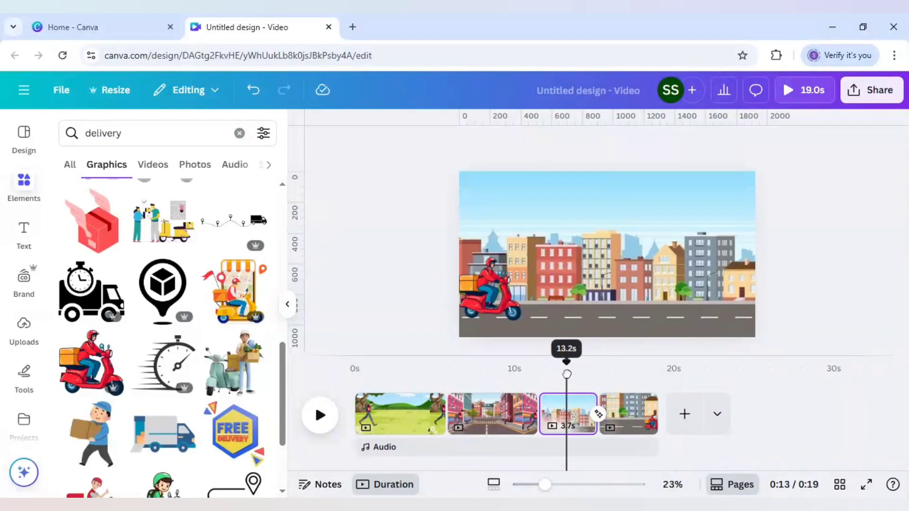
pyautogui.moveTo(566, 374); pyautogui.dragTo(658, 377)
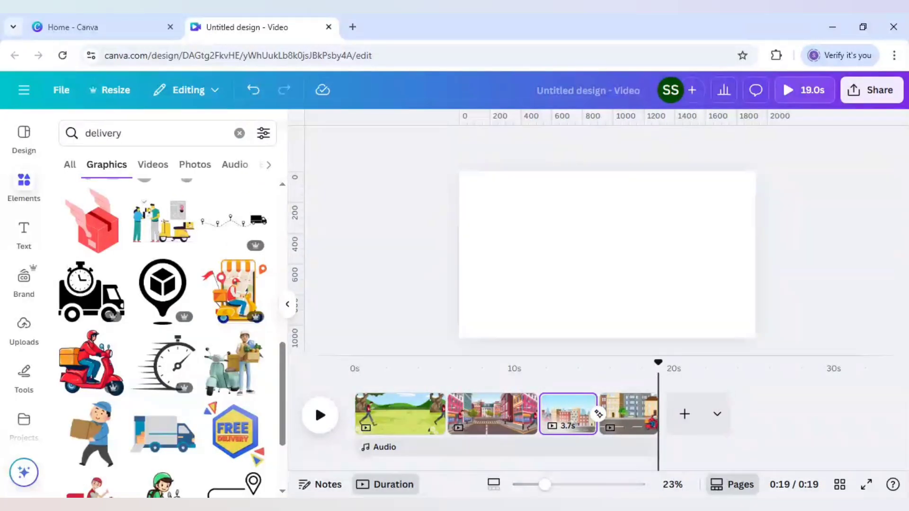